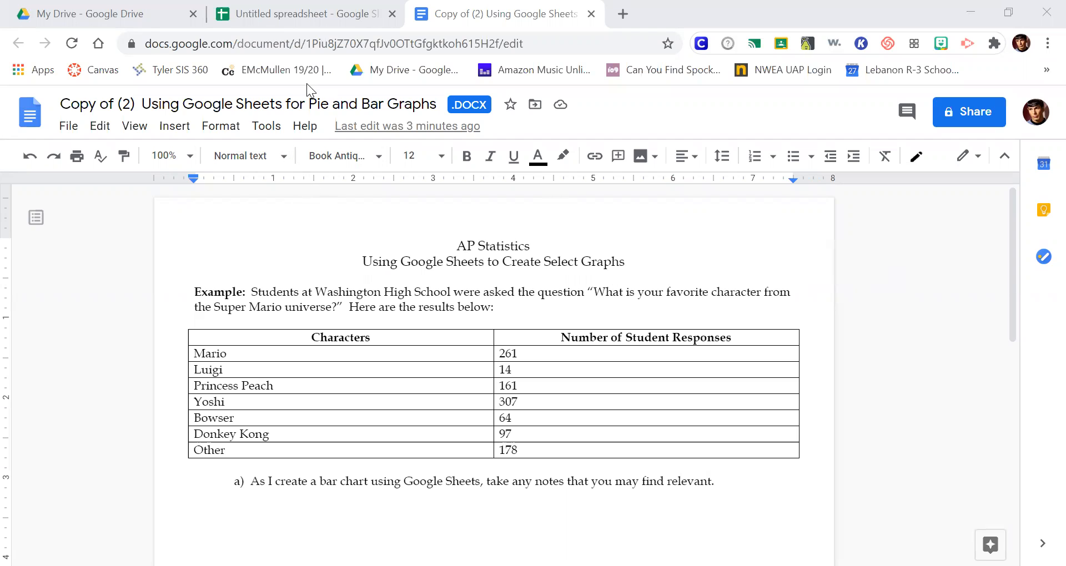
Step: Look at the options for creating a new Google Sheets spreadsheet in Google Drive and return to the untitled spreadsheet
left_click(307, 14)
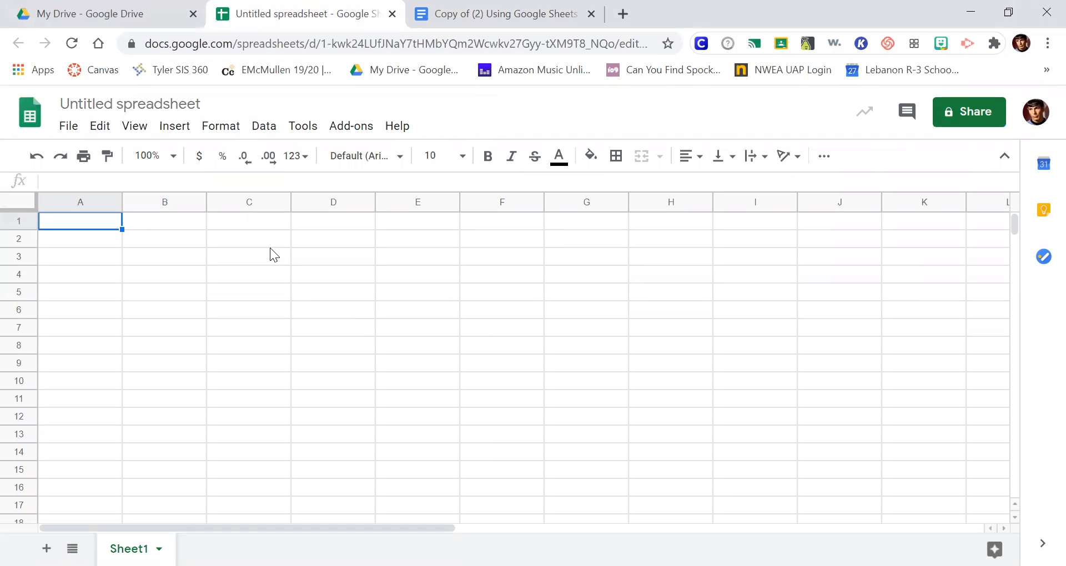
left_click(119, 17)
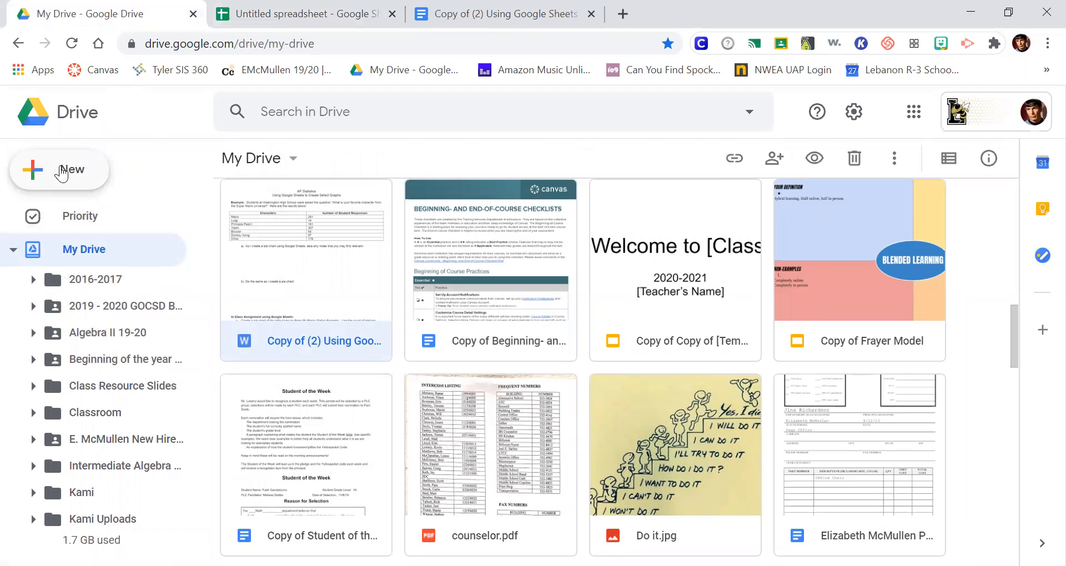
left_click(66, 172)
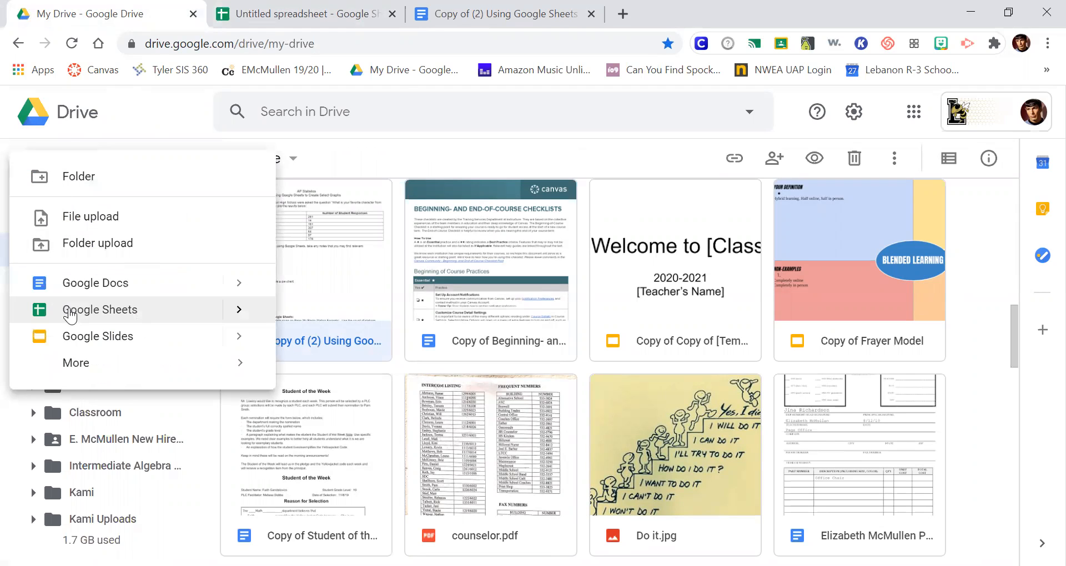
mouse_move(240, 321)
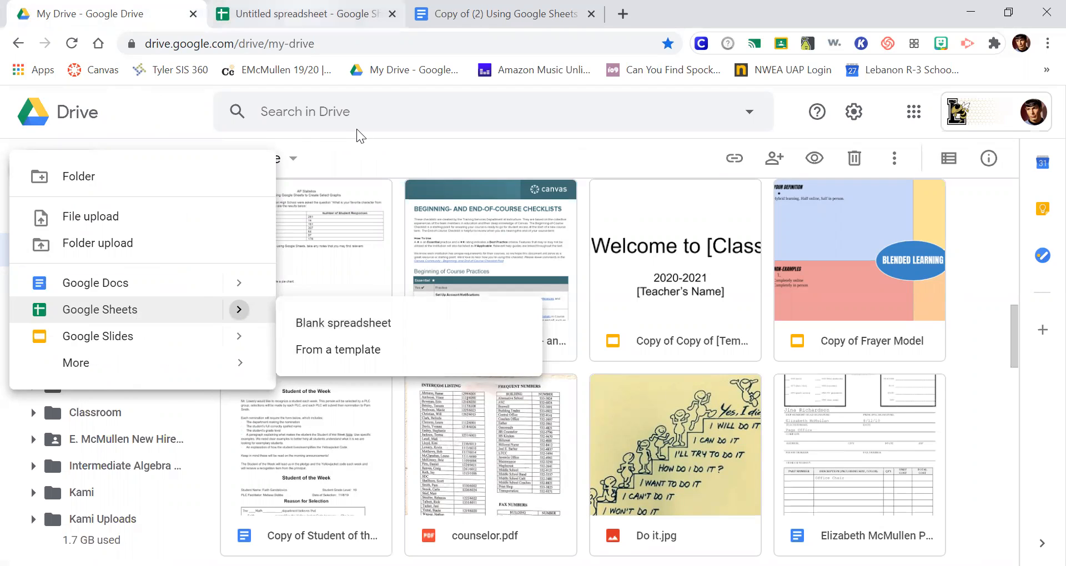
left_click(300, 14)
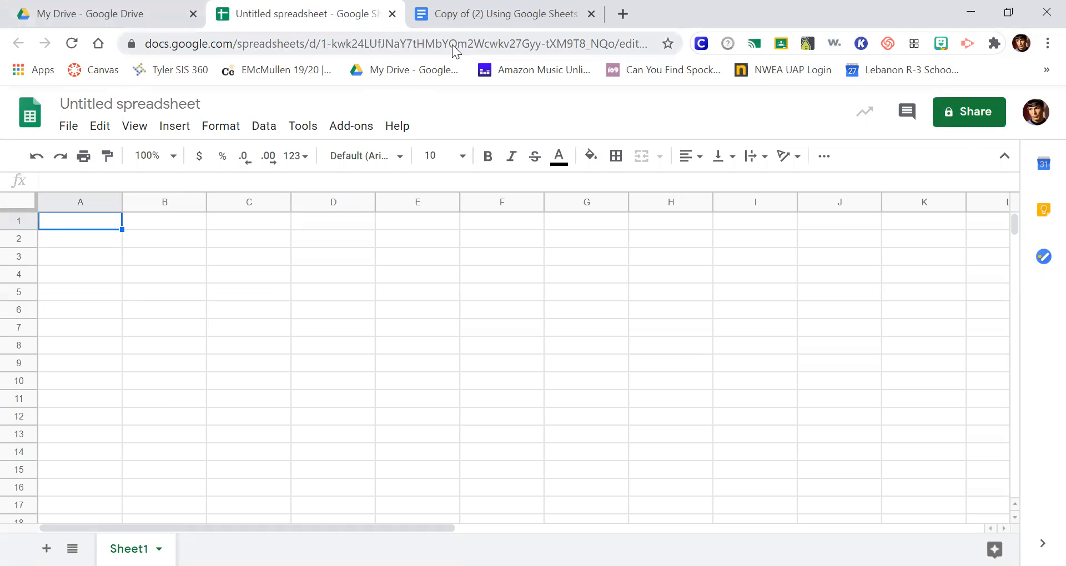
Step: Copy the Characters and Number of Student Responses table from the Google Docs worksheet into cell A1 of the spreadsheet
left_click(451, 27)
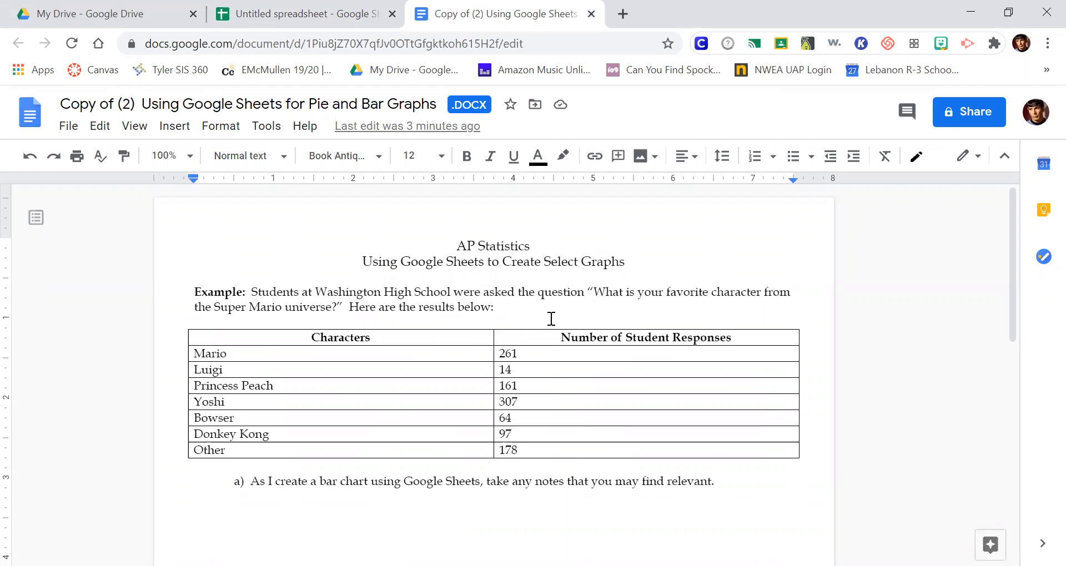
scroll(536, 309, "down", 1)
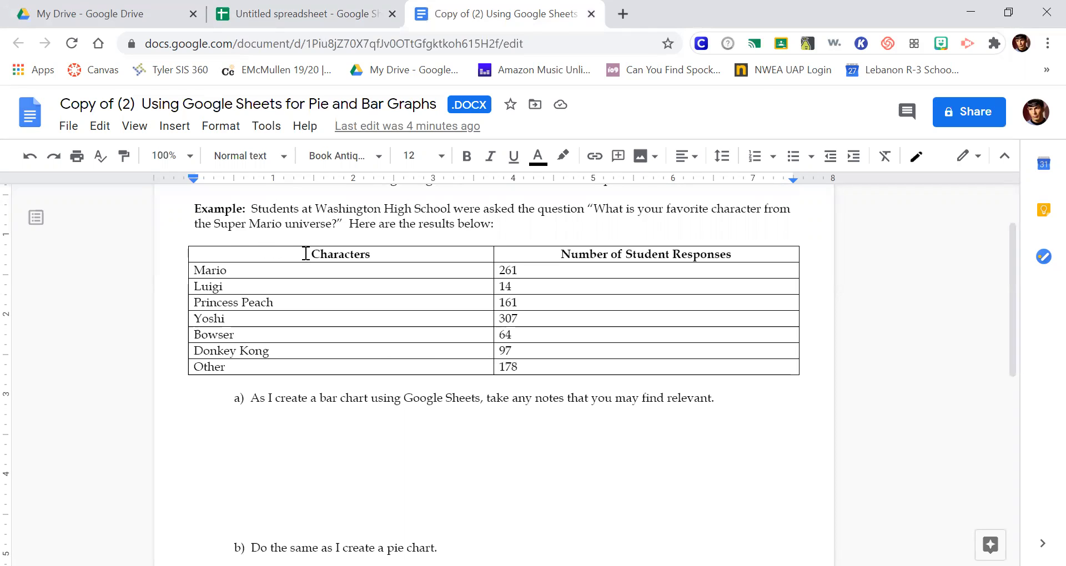
left_click_drag(307, 254, 644, 366)
key("ctrl+c")
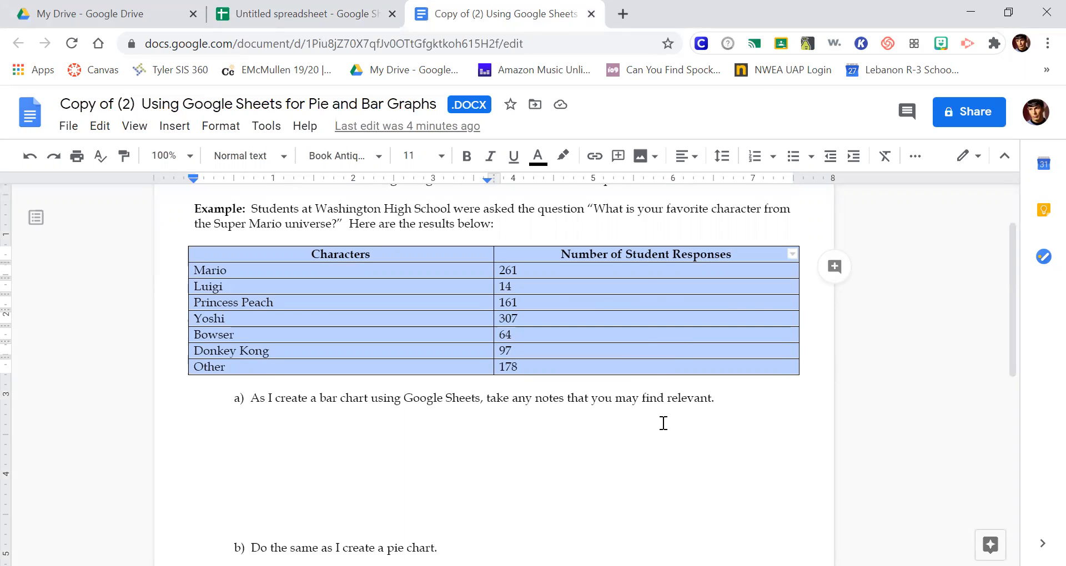
key("ctrl+shift+Tab")
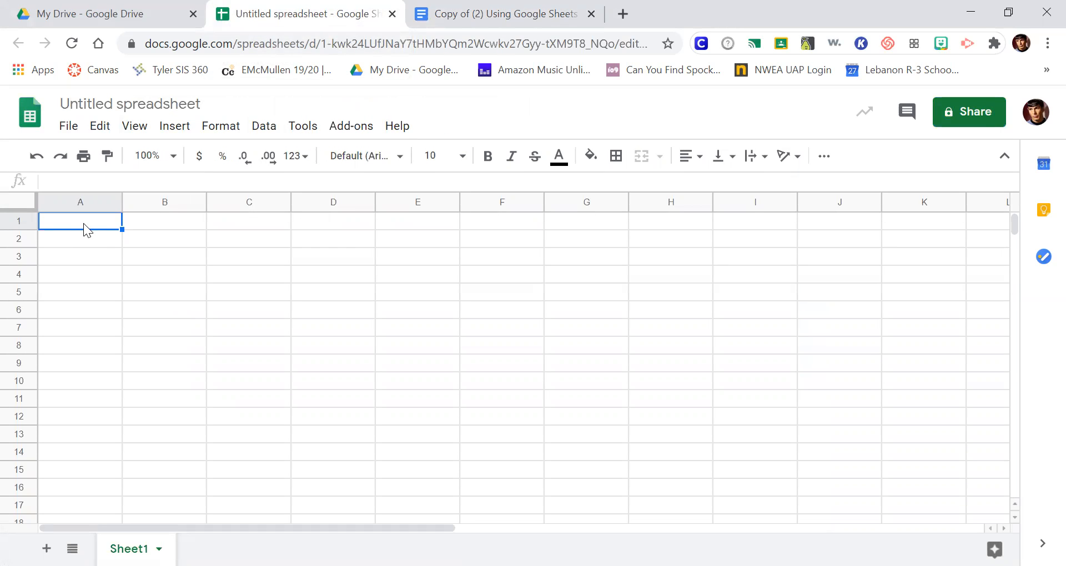
key("ctrl+v")
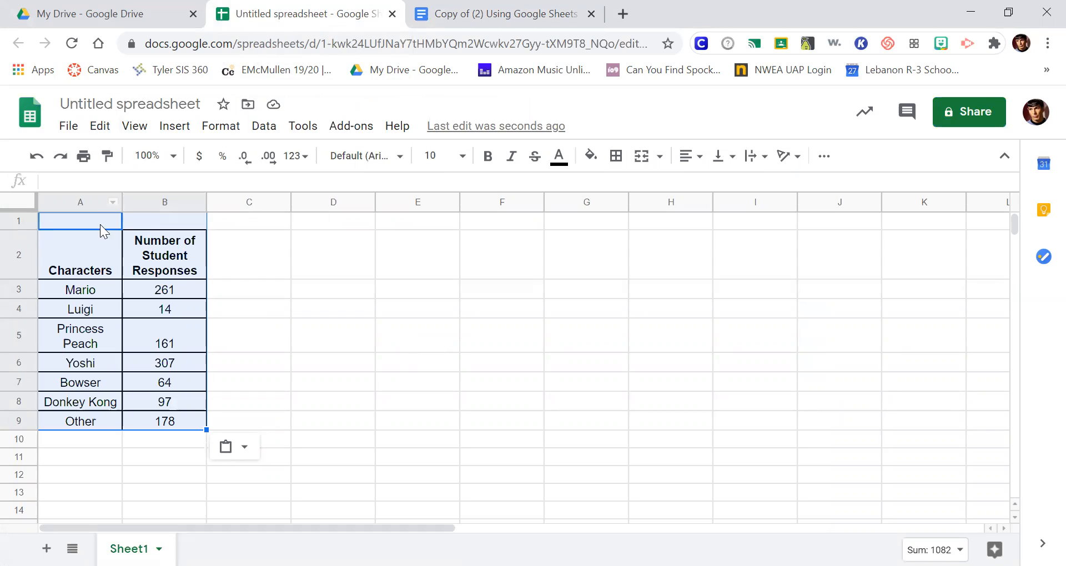
left_click(350, 253)
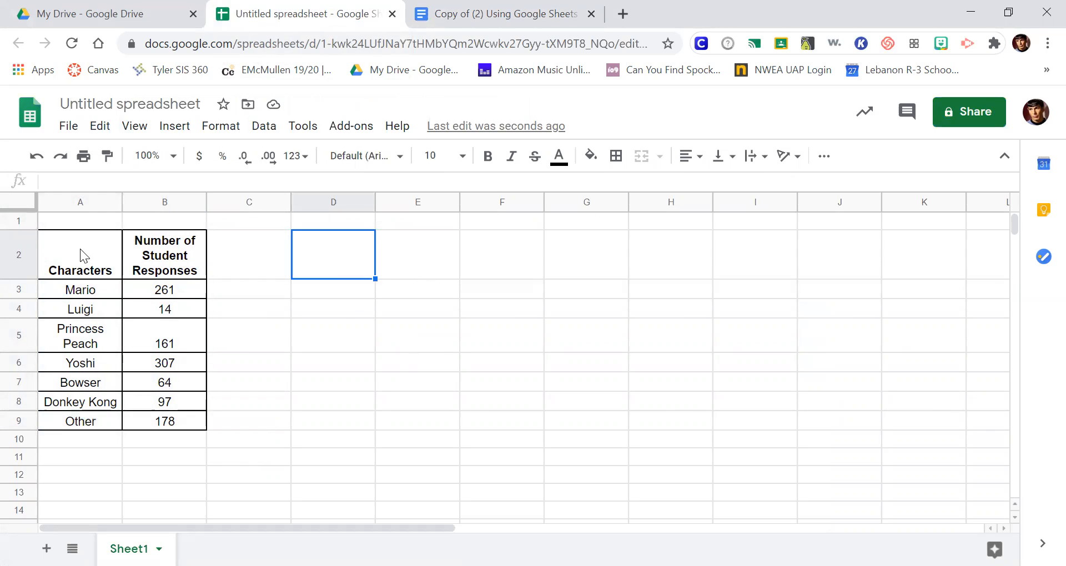
left_click_drag(71, 258, 176, 417)
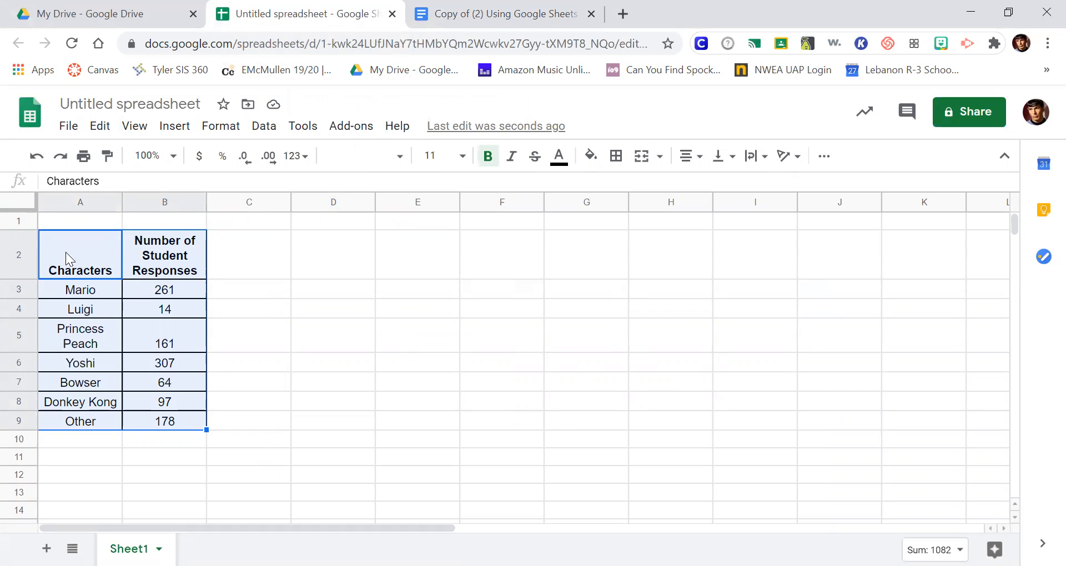
left_click(85, 254)
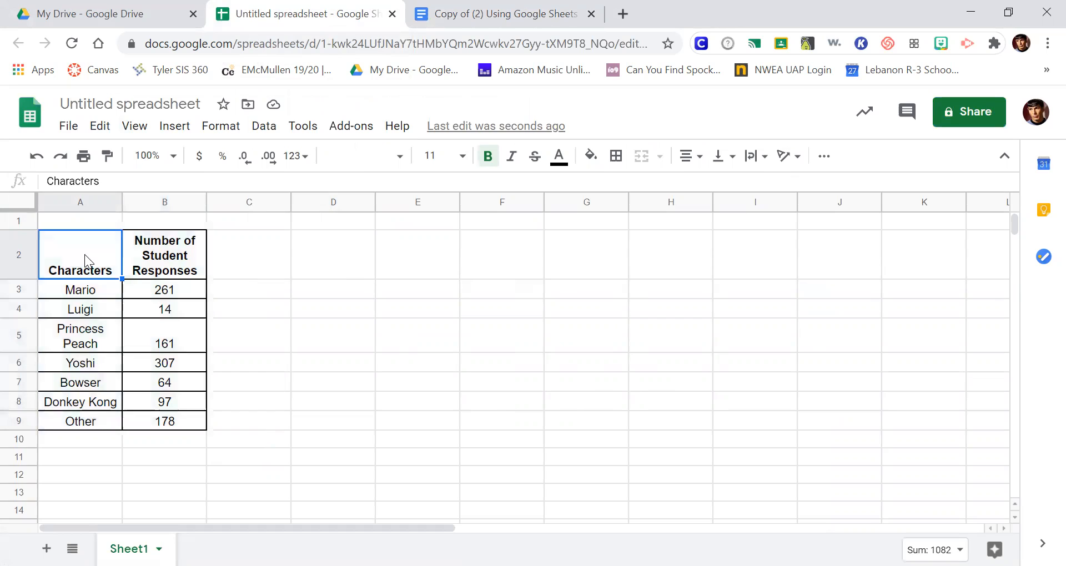
left_click(134, 263)
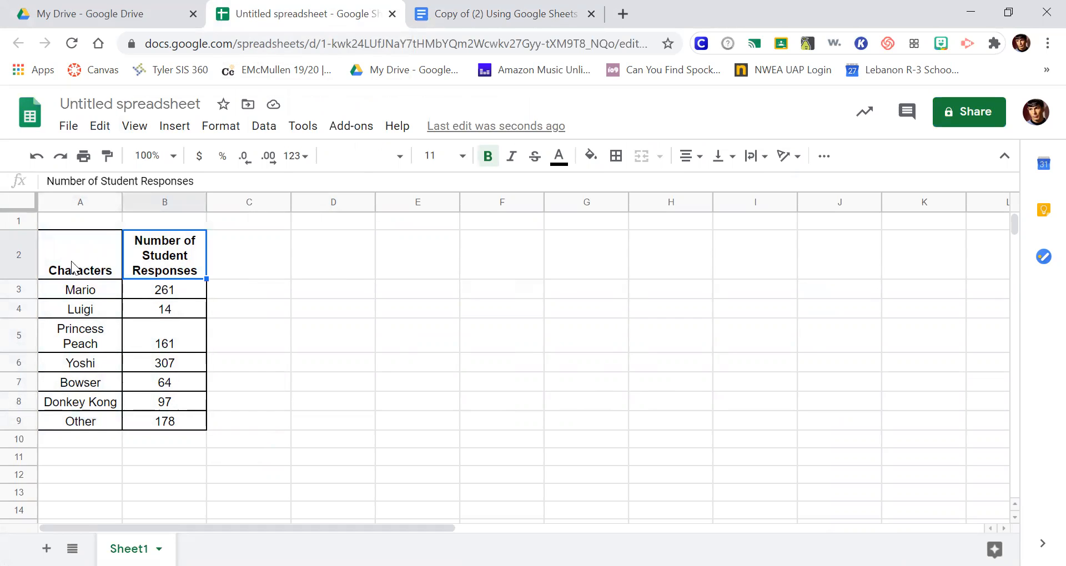
left_click_drag(90, 291, 97, 420)
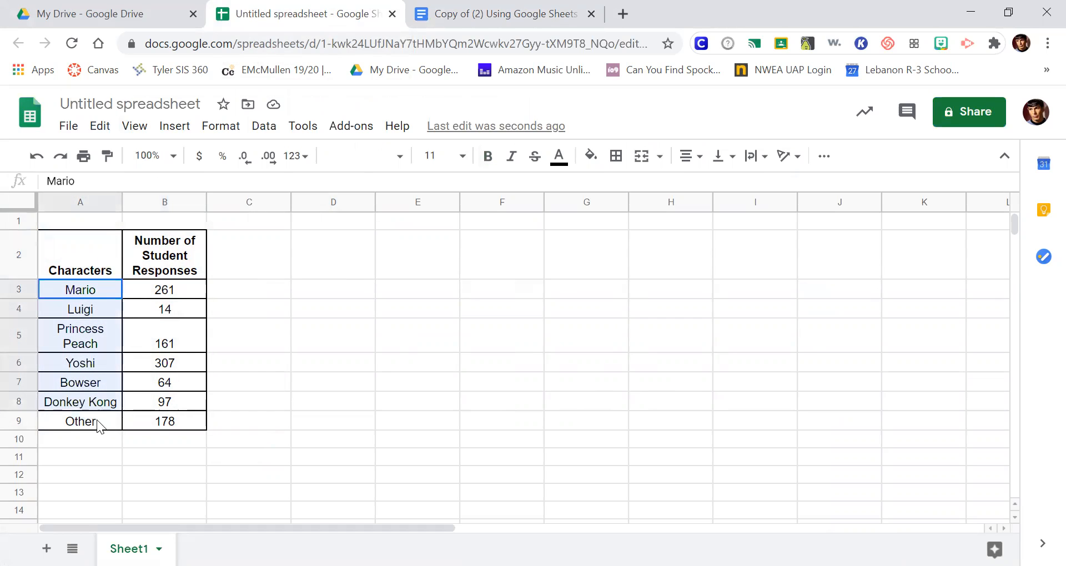
Step: Insert a chart from the table range A2:B9, including both column headers
left_click(95, 272)
mouse_move(94, 272)
left_mouse_down()
mouse_move(176, 404)
mouse_move(174, 421)
left_mouse_up()
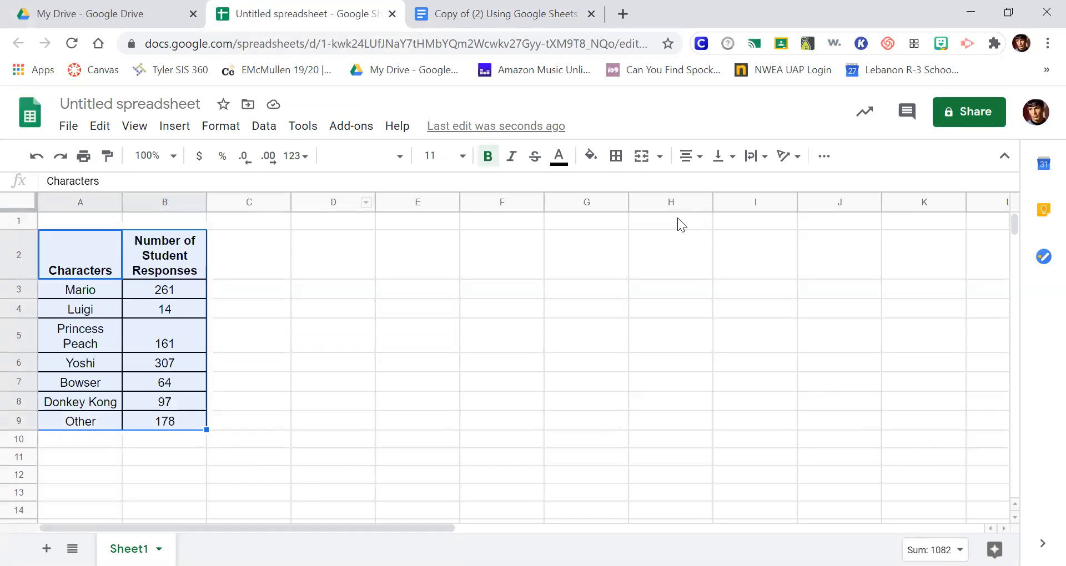
left_click(823, 159)
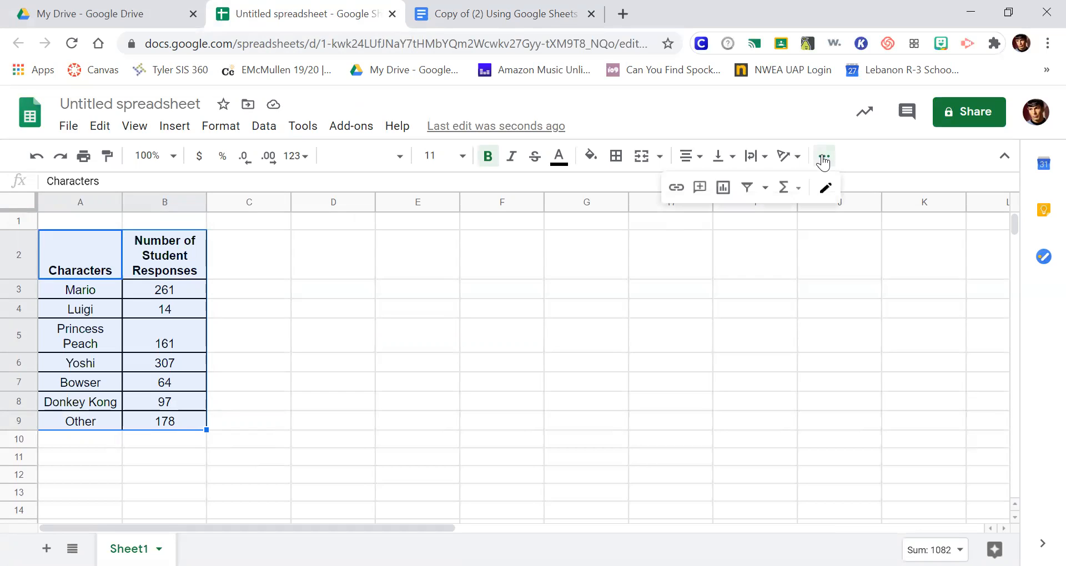
left_click(722, 191)
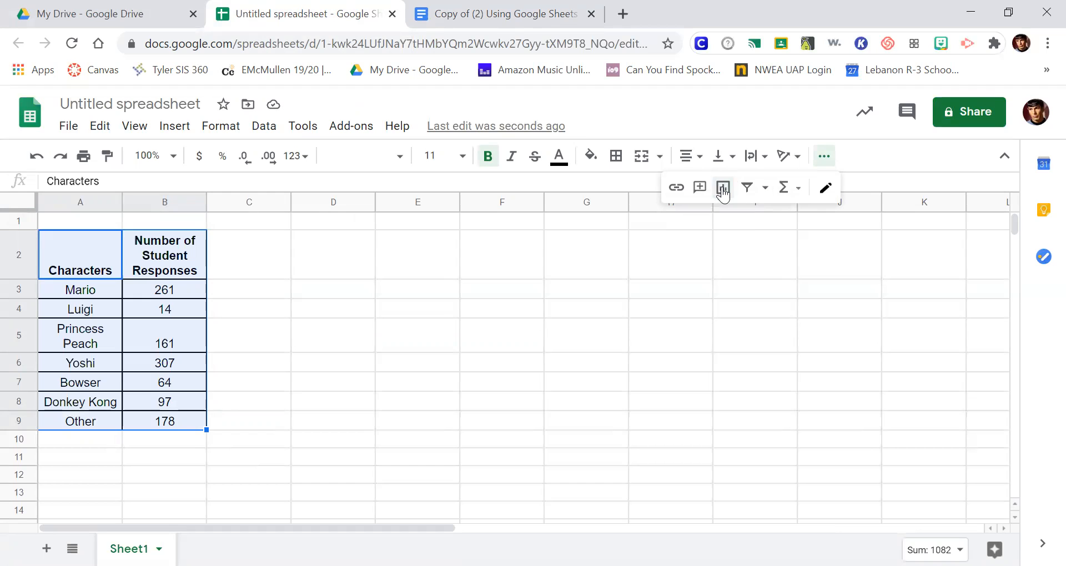
left_click(722, 188)
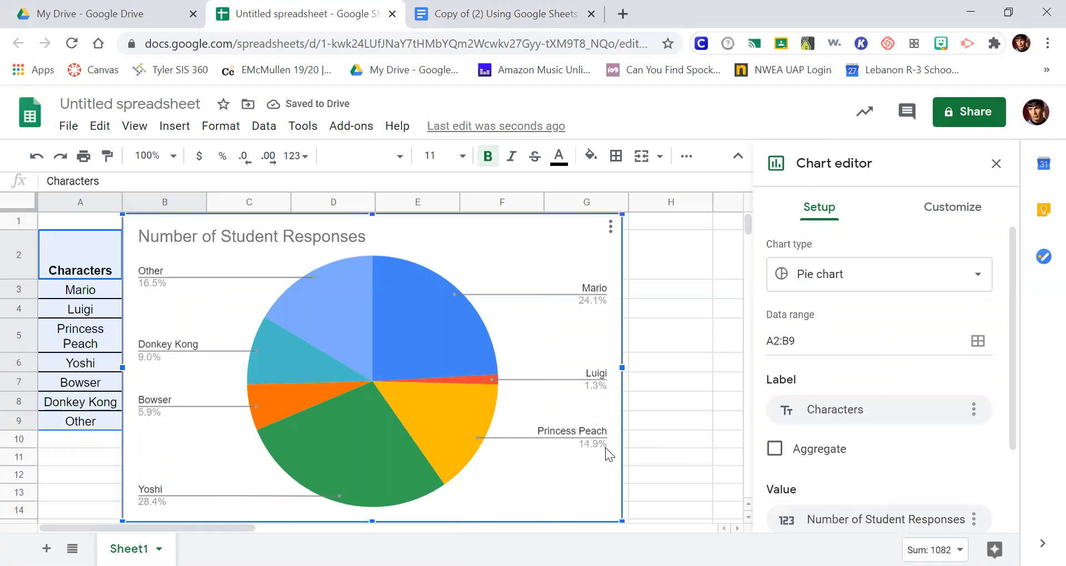
Step: Check item a) of the Google Docs worksheet for the required graph and change the pie chart to a bar chart
left_click(452, 27)
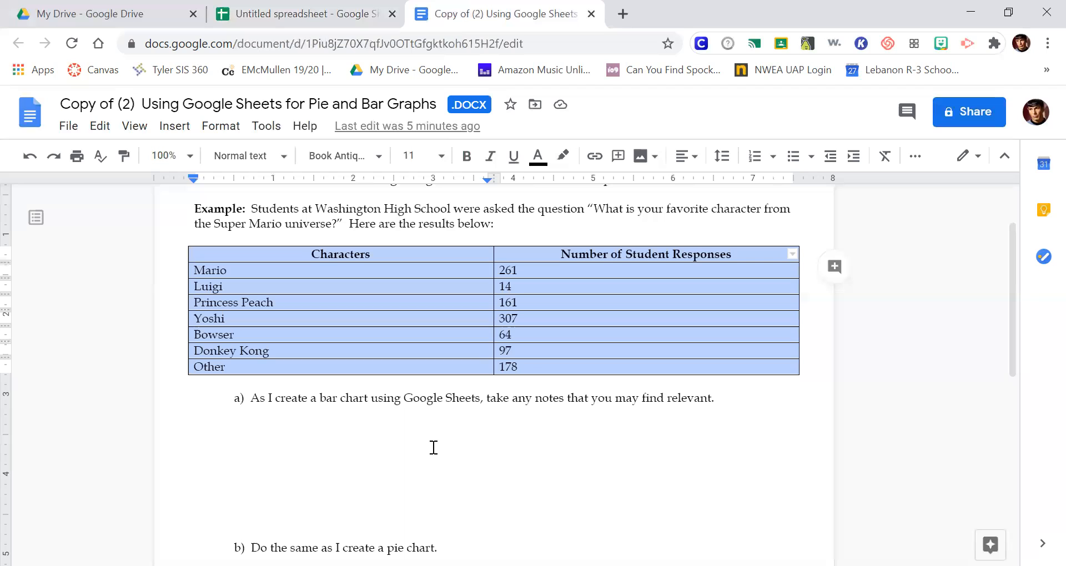
left_click_drag(325, 398, 367, 398)
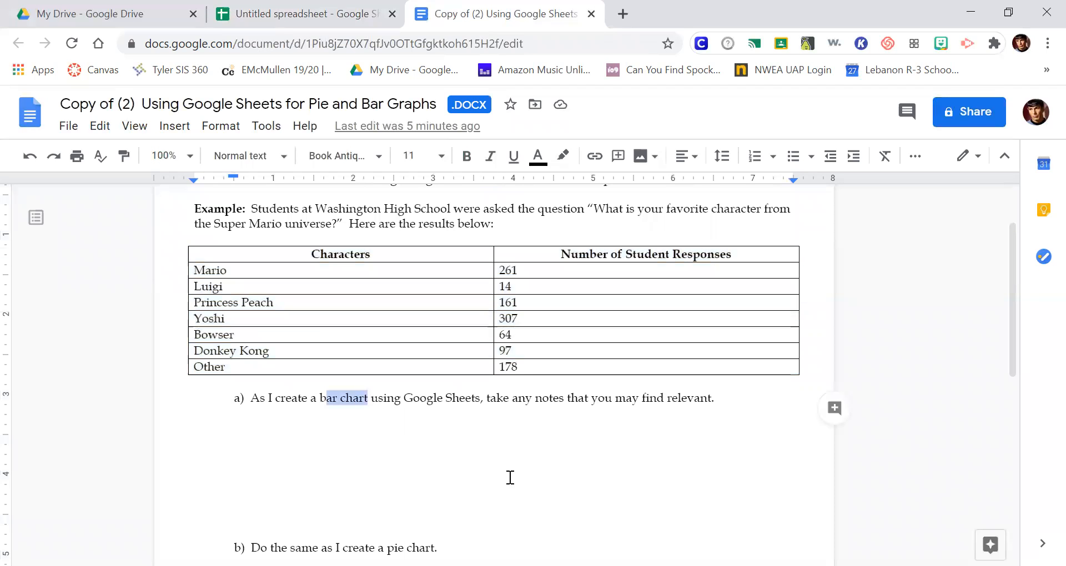
left_click(304, 25)
left_click(543, 255)
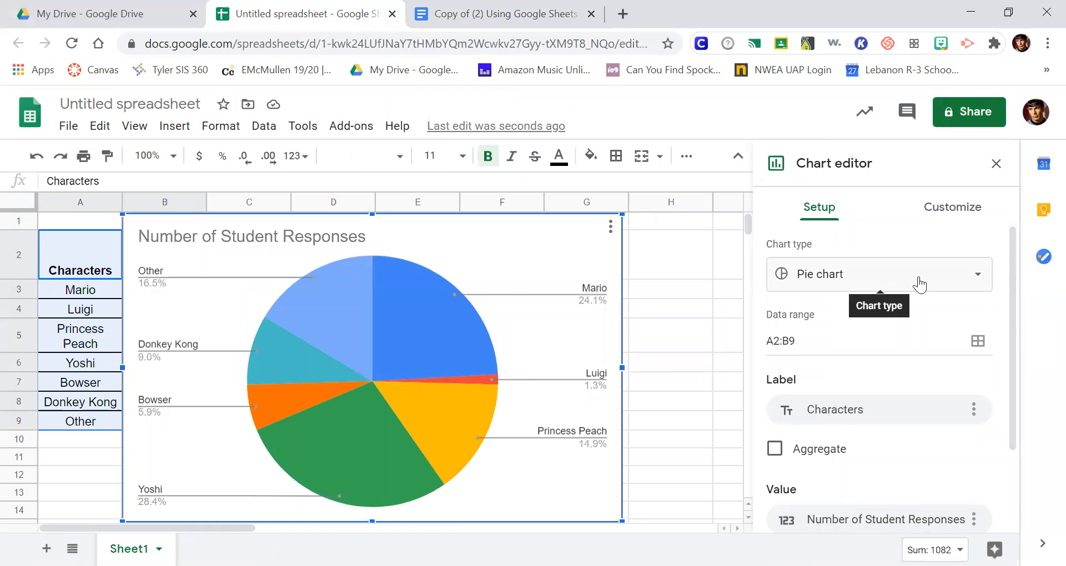
left_click(969, 279)
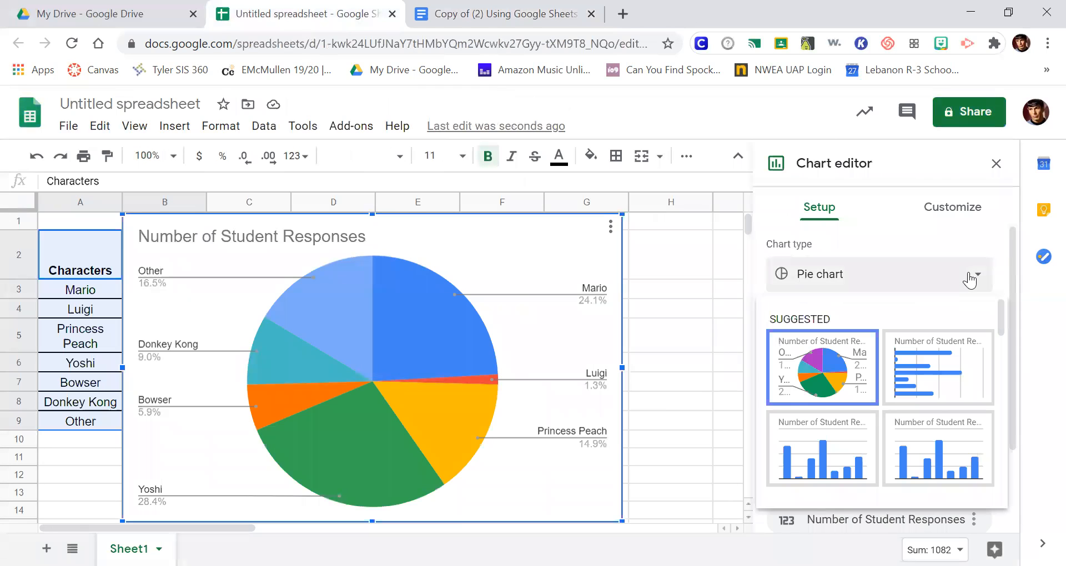
scroll(966, 303, "down", 2)
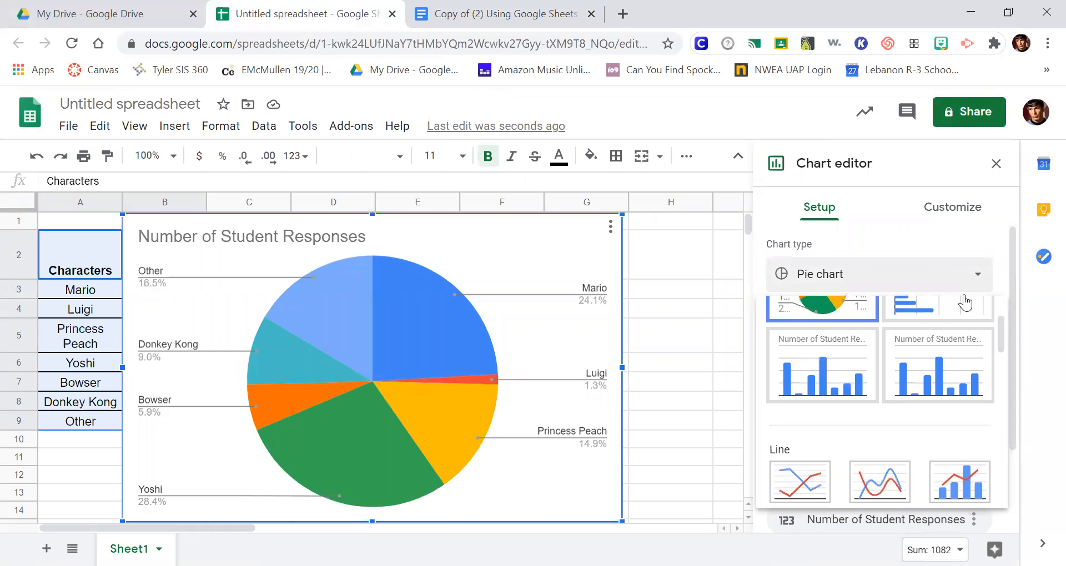
left_click(926, 306)
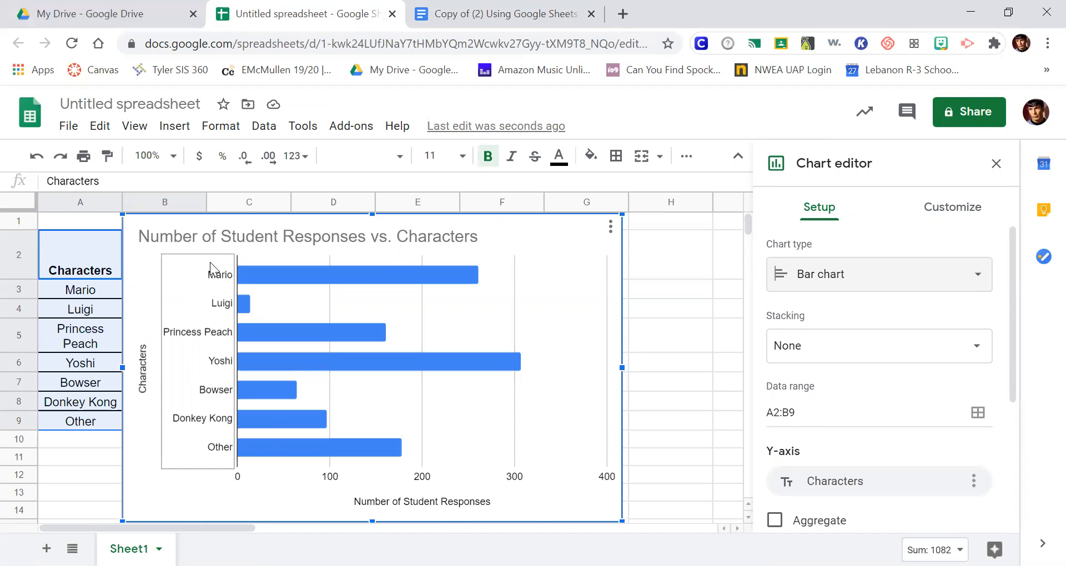
Step: Examine the bar chart's title settings and the other available chart customization options
left_click(483, 239)
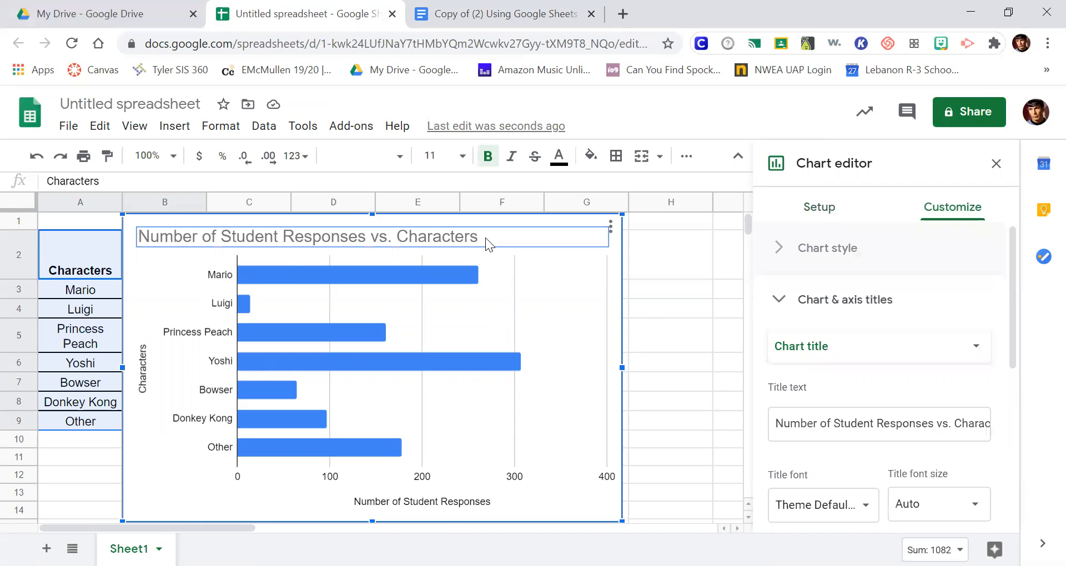
left_click(835, 424)
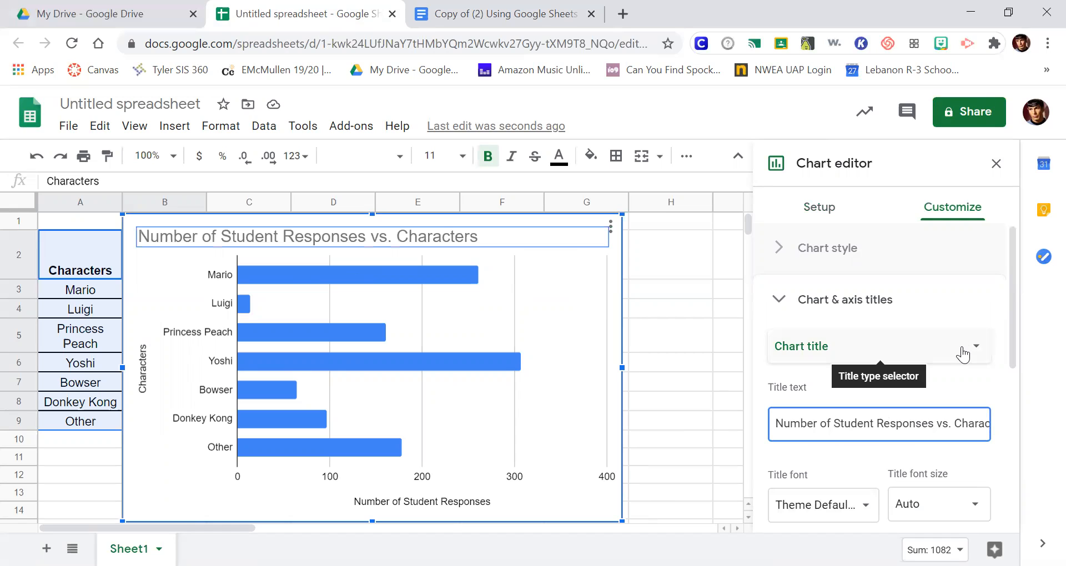
scroll(965, 378, "down", 3)
scroll(969, 390, "down", 3)
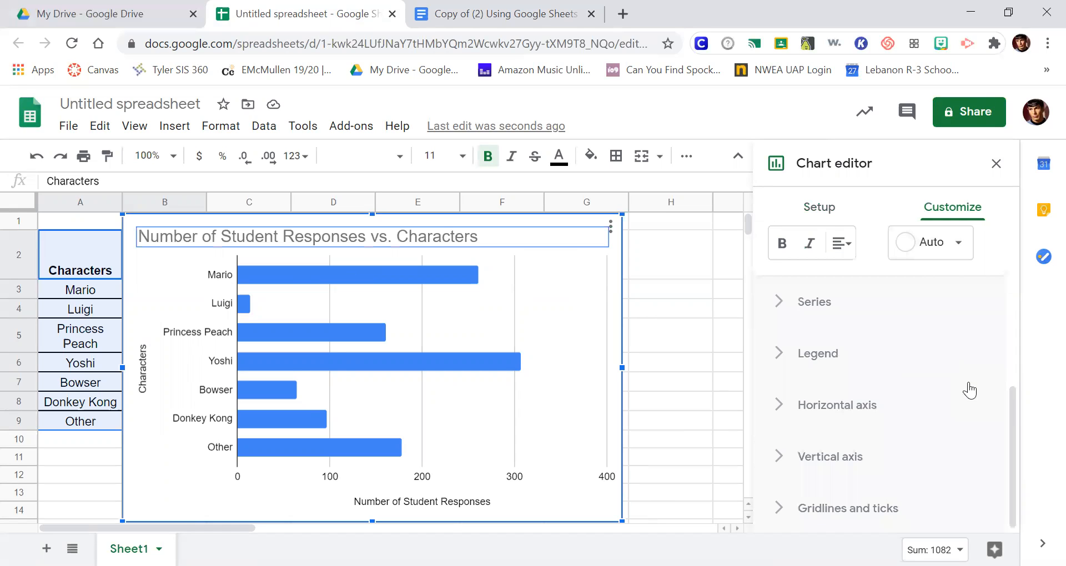
scroll(920, 430, "up", 3)
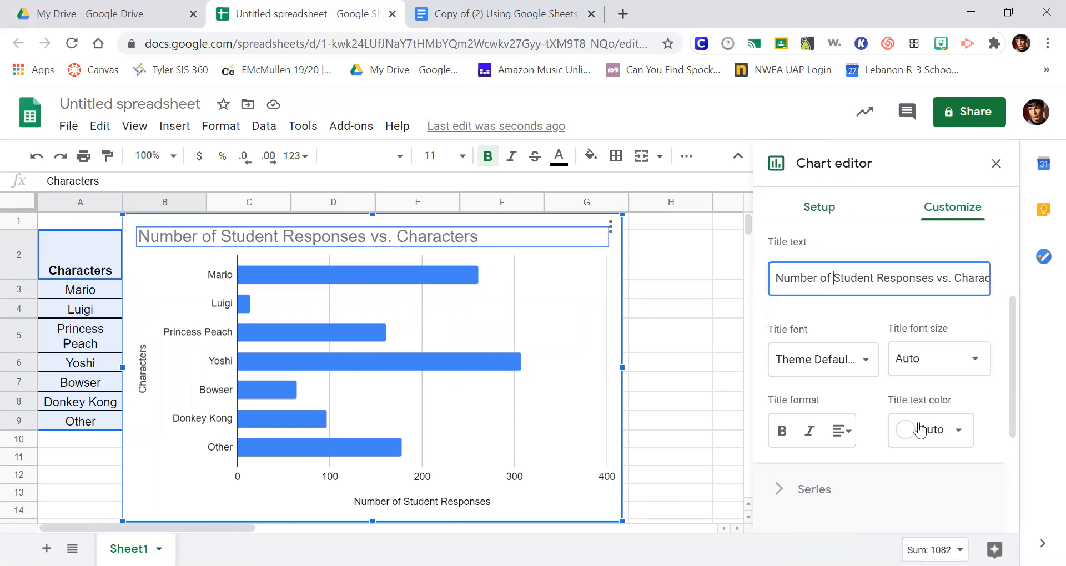
scroll(920, 429, "up", 3)
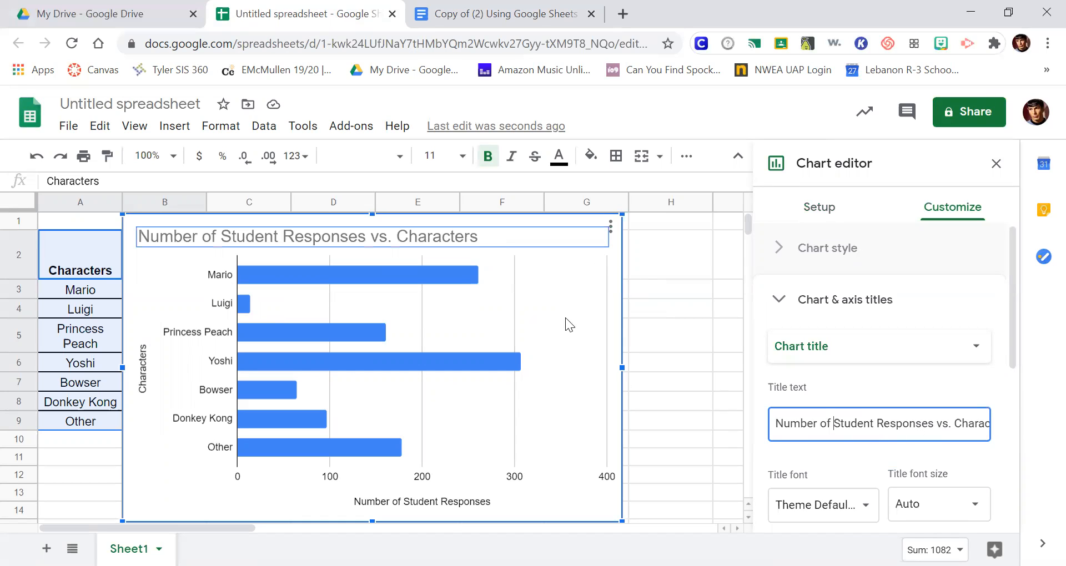
Step: Try to paste the bar chart below item a) in the Google Docs worksheet, undo the paste and return to the spreadsheet
left_click(581, 323)
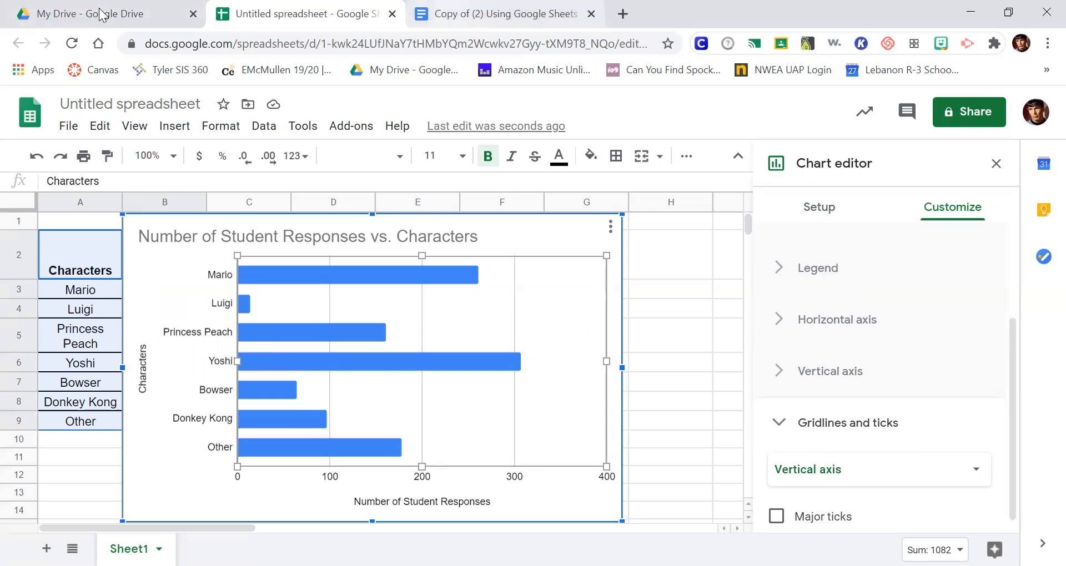
left_click(491, 14)
left_click(273, 431)
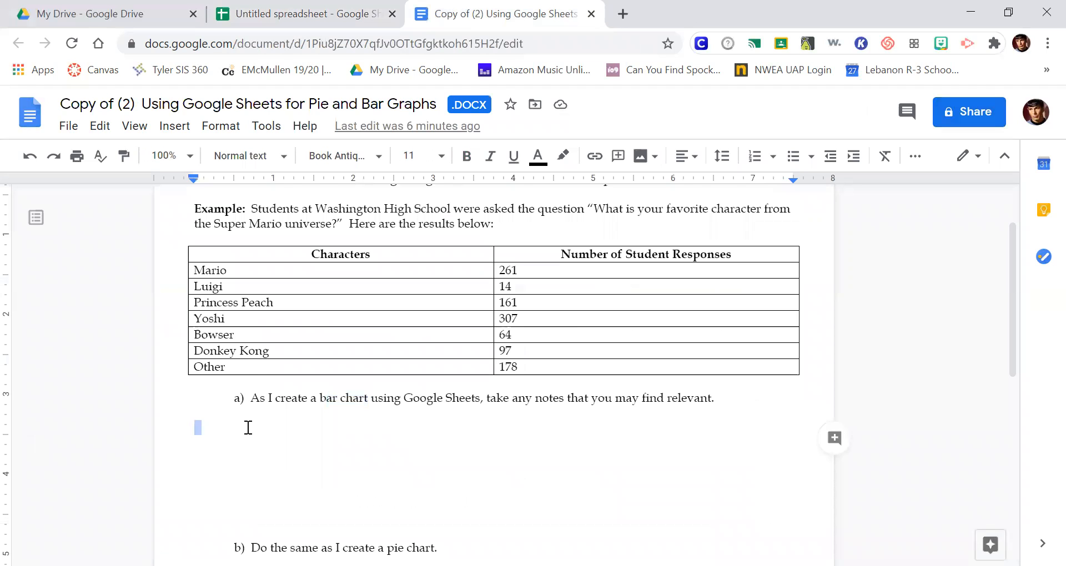
left_click(248, 427)
type("Characters\tNumber of Student Responses Mario\t261 Luigi\t14 Princess Peach\t161 Yoshi\t307 Bowser\t64 Donkey Kong\t97 Other\t178")
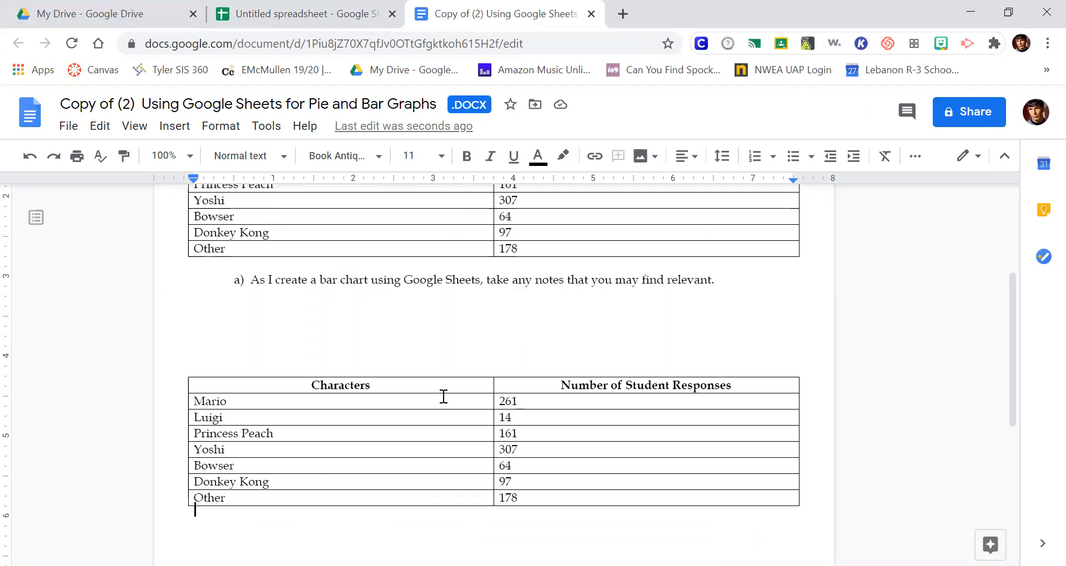
key("ctrl+z")
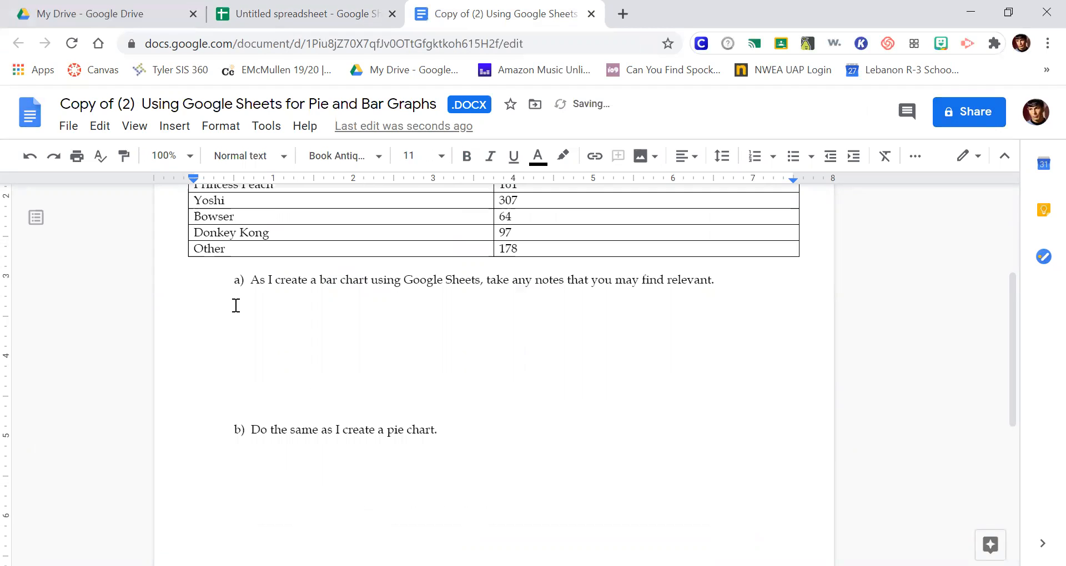
left_click(300, 14)
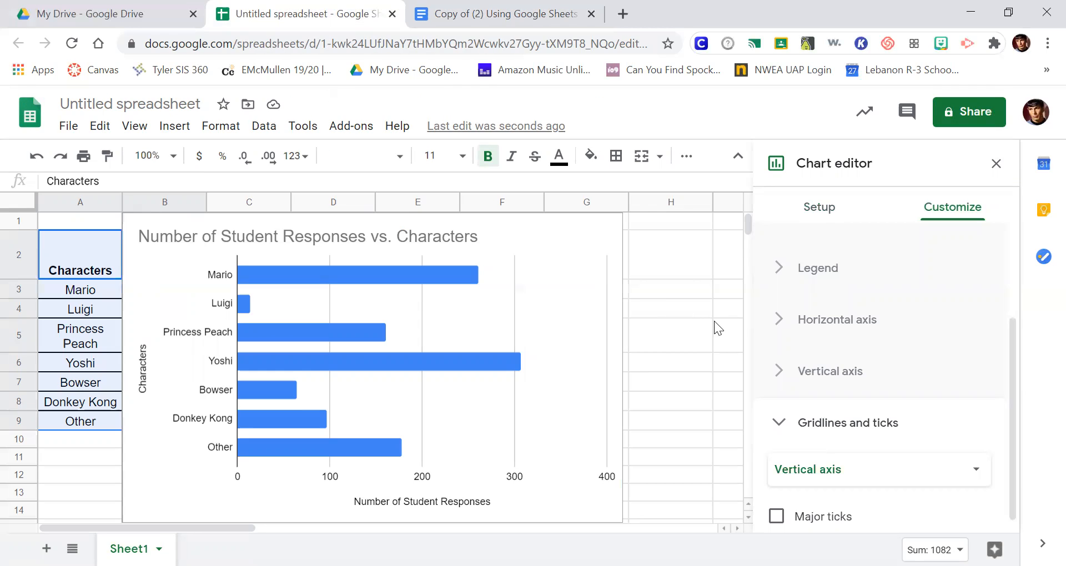
Step: Close the chart editor and select the bar chart in the spreadsheet
left_click(996, 163)
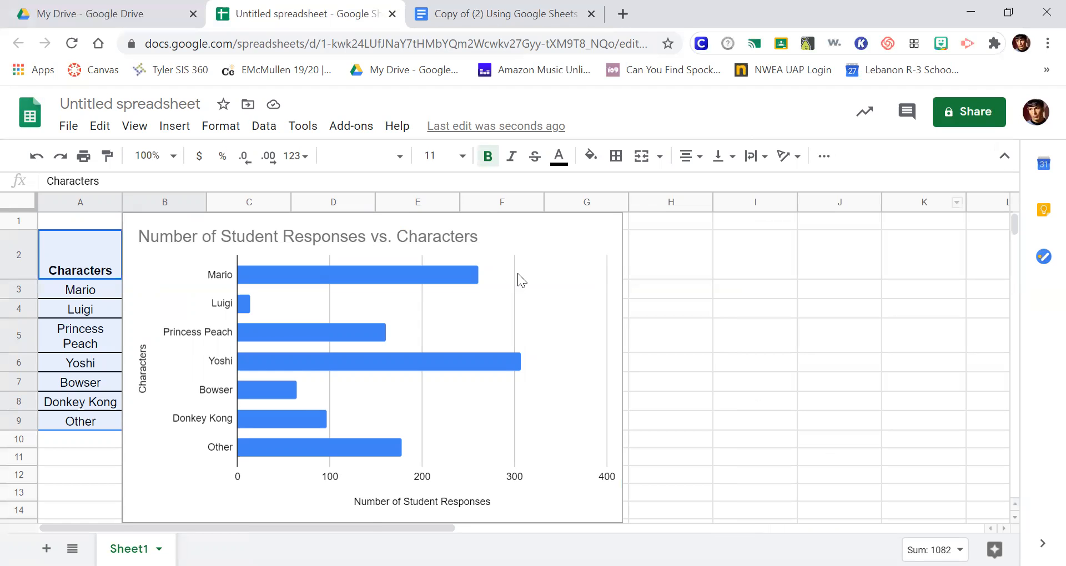
double_click(552, 229)
left_click(698, 335)
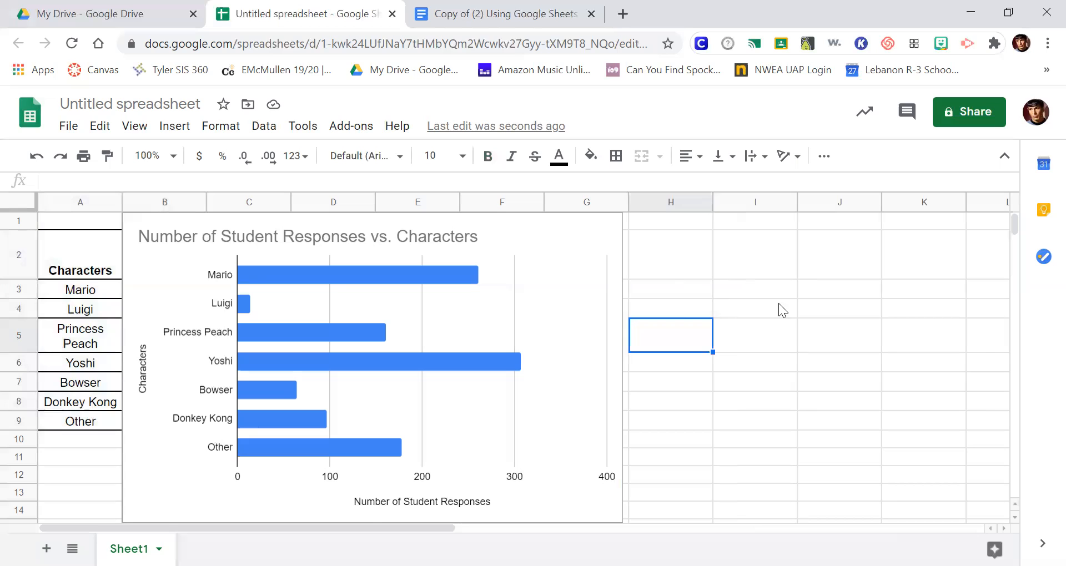
left_click(546, 236)
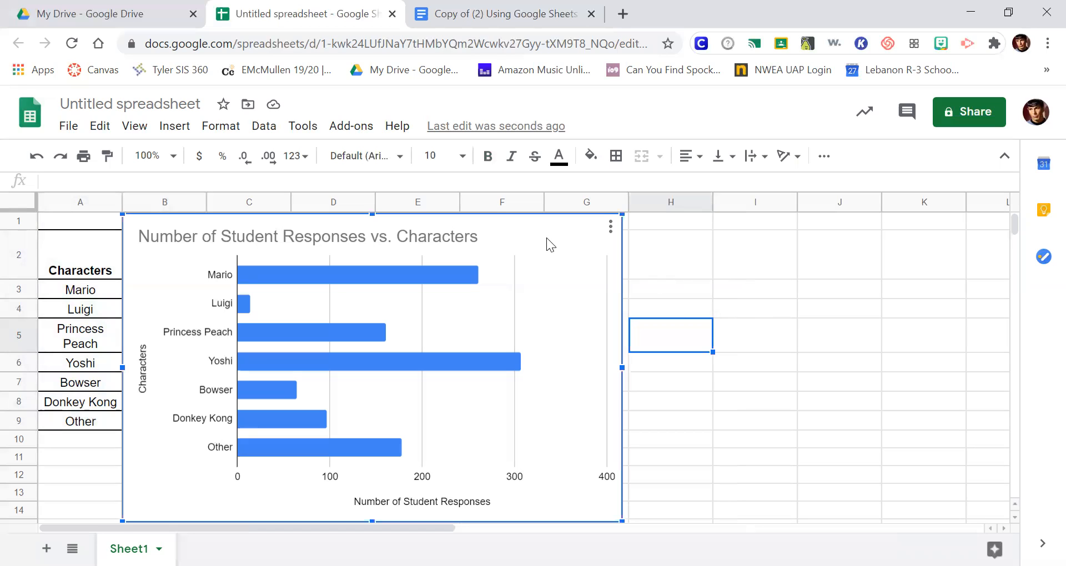
left_click(670, 286)
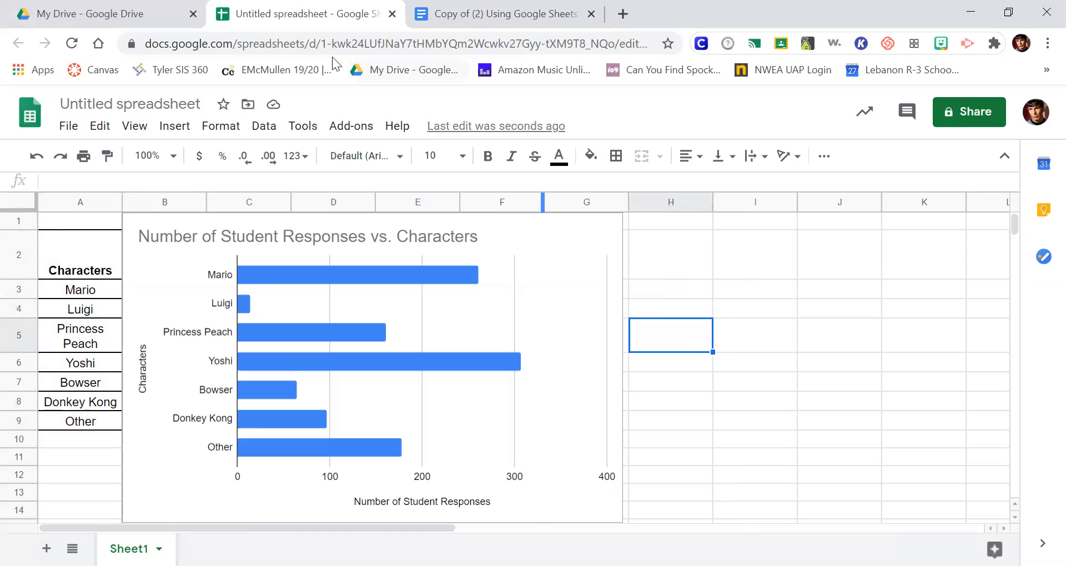
Step: Switch to the Google Docs worksheet and paste the bar chart below item a), unlinked from the spreadsheet
left_click(456, 25)
left_click(243, 312)
key("ctrl+v")
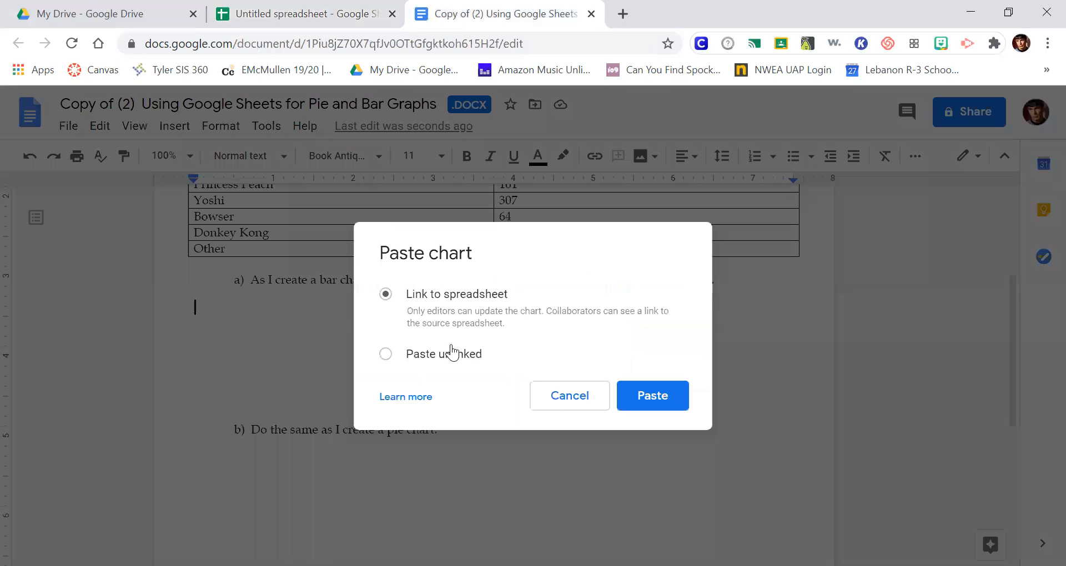
left_click(386, 353)
left_click(387, 295)
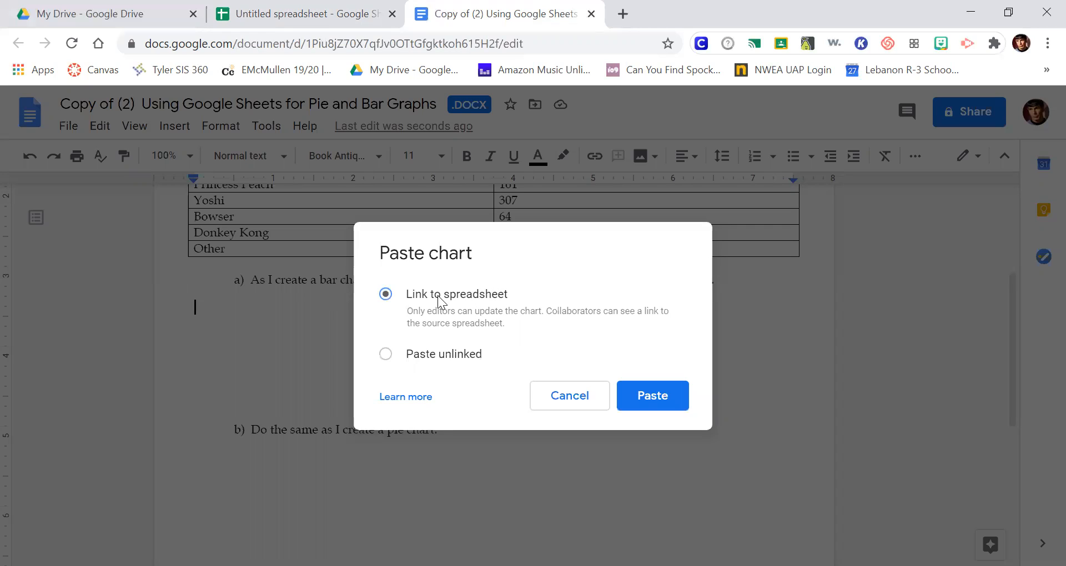
left_click(385, 355)
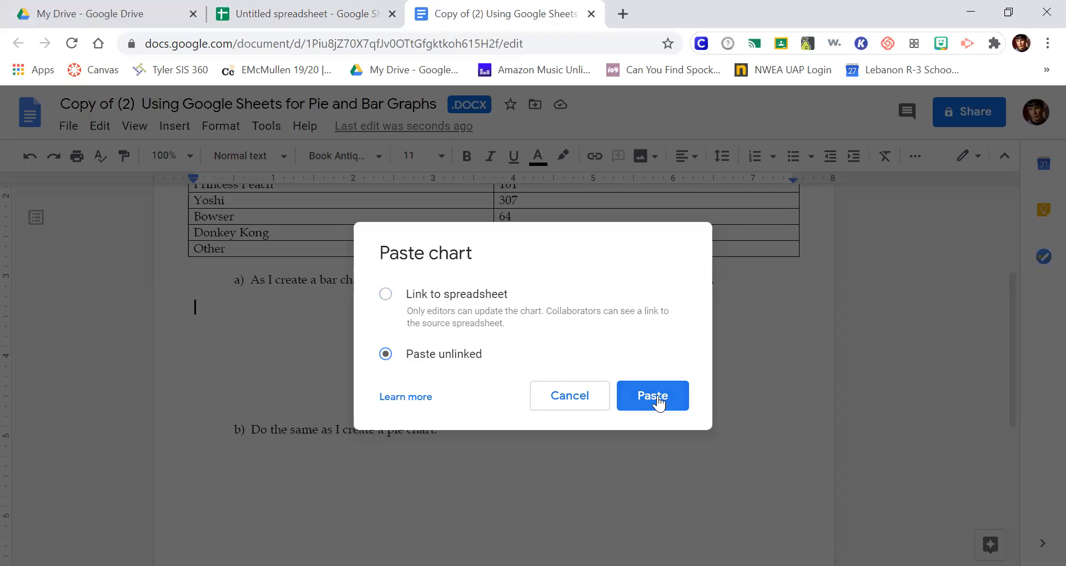
left_click(659, 403)
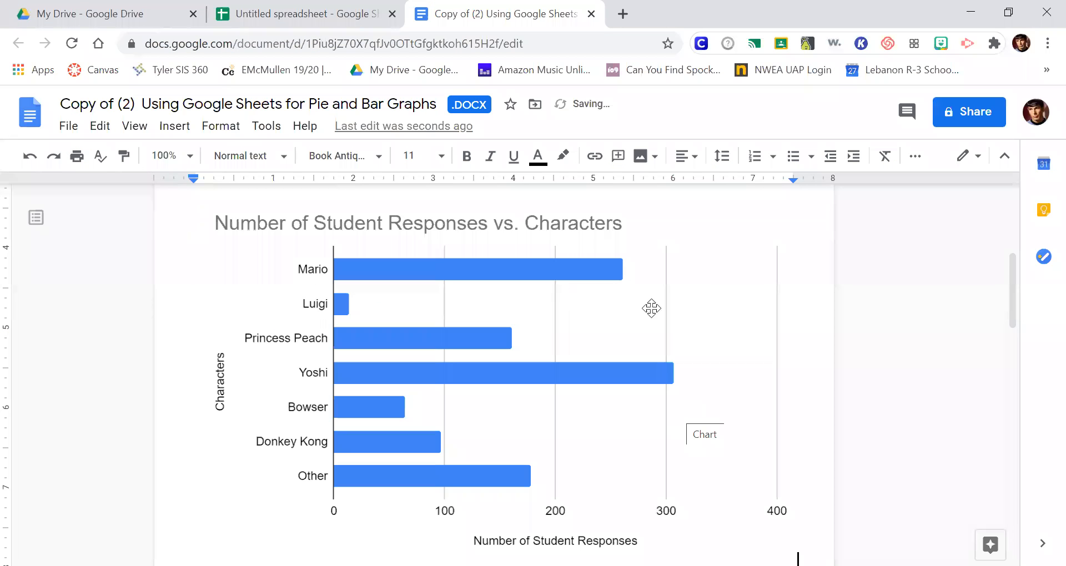
Step: Shrink the pasted bar chart proportionally to about 5.3 inches wide
left_click(639, 305)
scroll(764, 402, "down", 3)
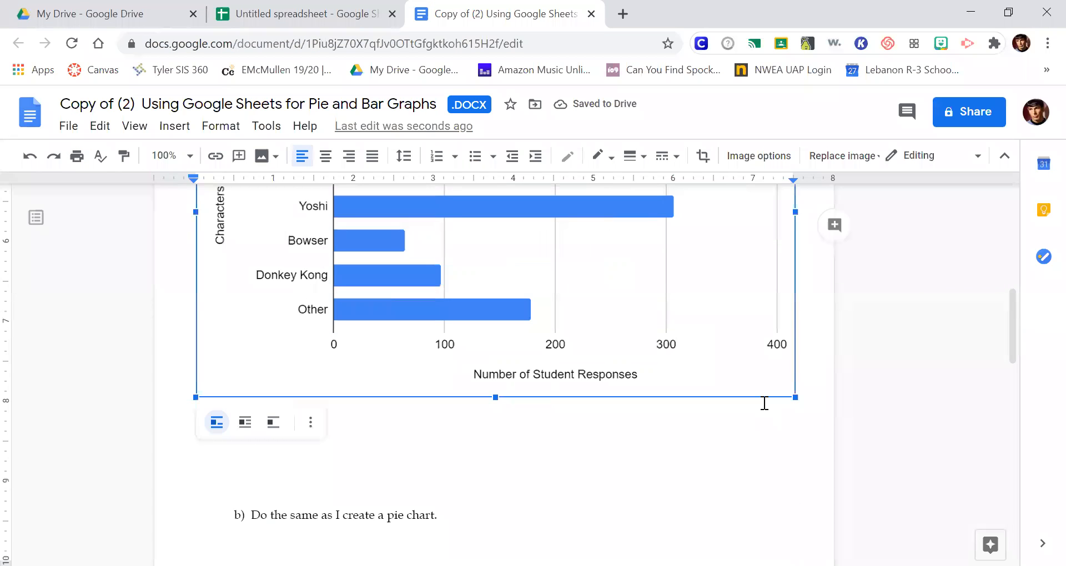
left_click_drag(795, 398, 698, 298)
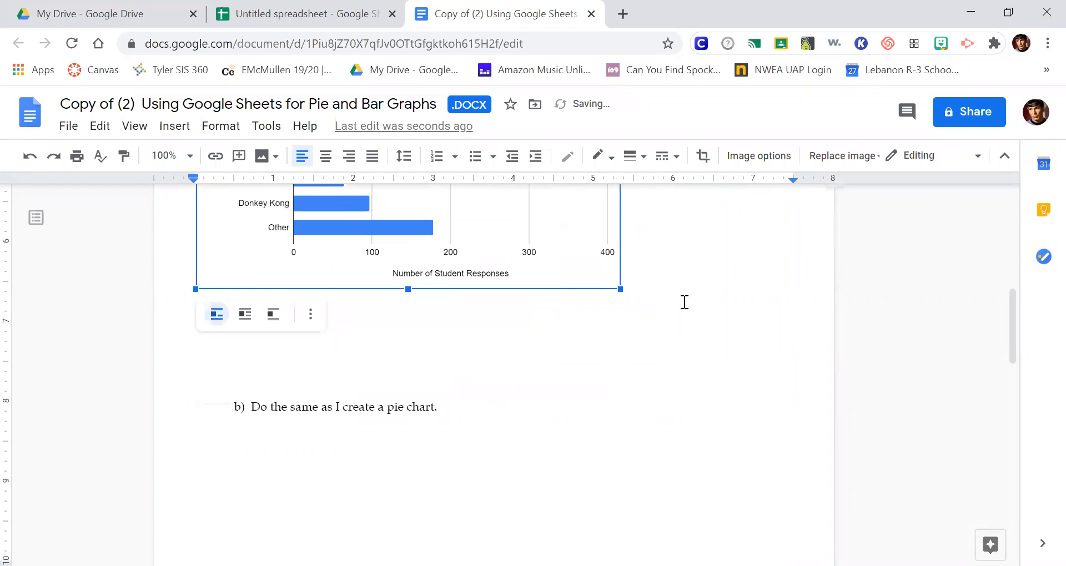
scroll(710, 304, "up", 5)
scroll(732, 367, "down", 3)
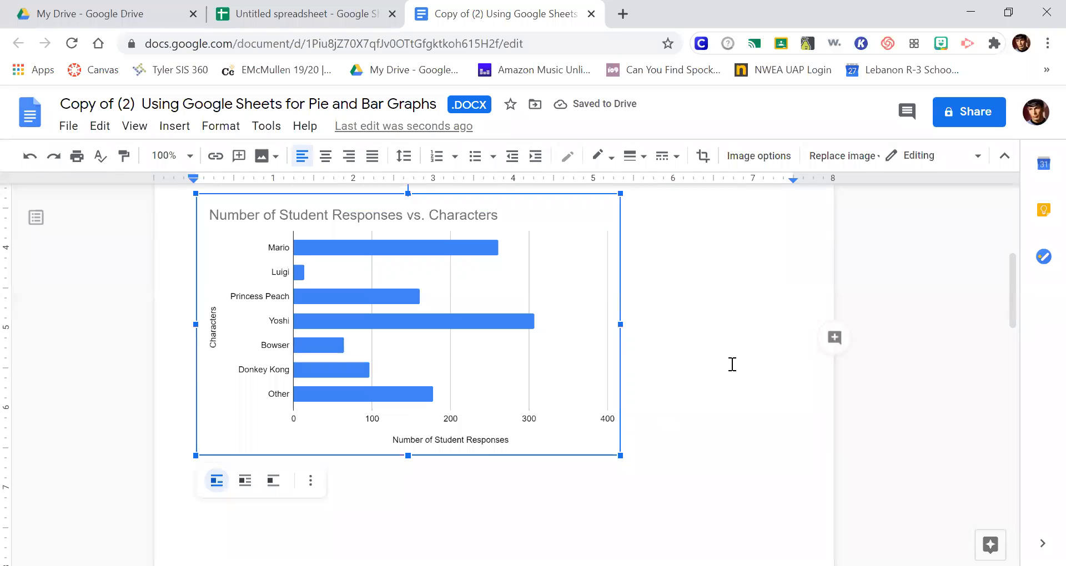
Step: Delete the surplus blank lines between the bar chart and item b) of the worksheet
left_click(669, 368)
scroll(674, 371, "down", 4)
left_click(351, 365)
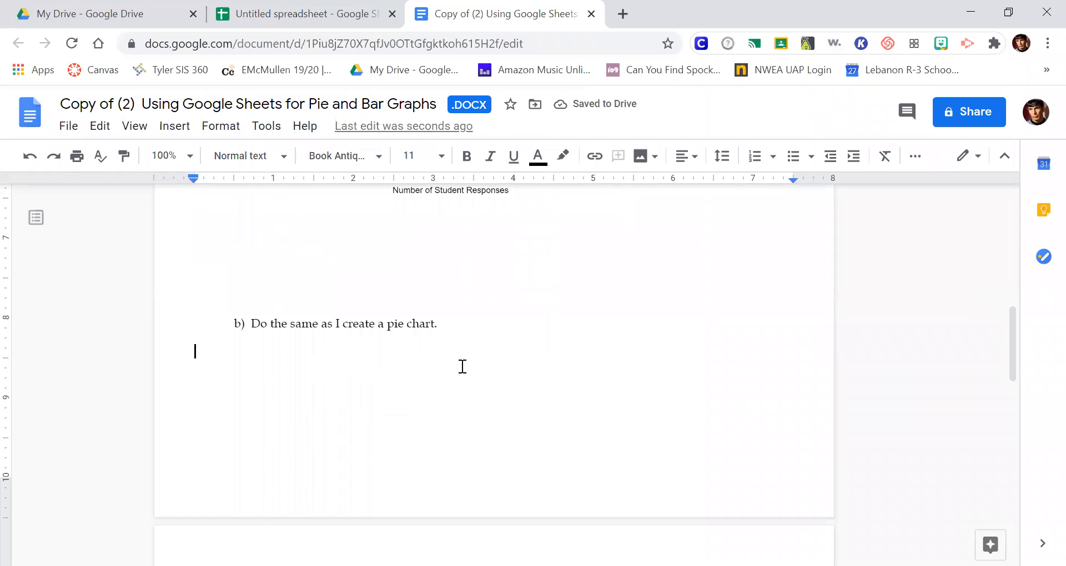
scroll(663, 366, "up", 1)
left_click(248, 315)
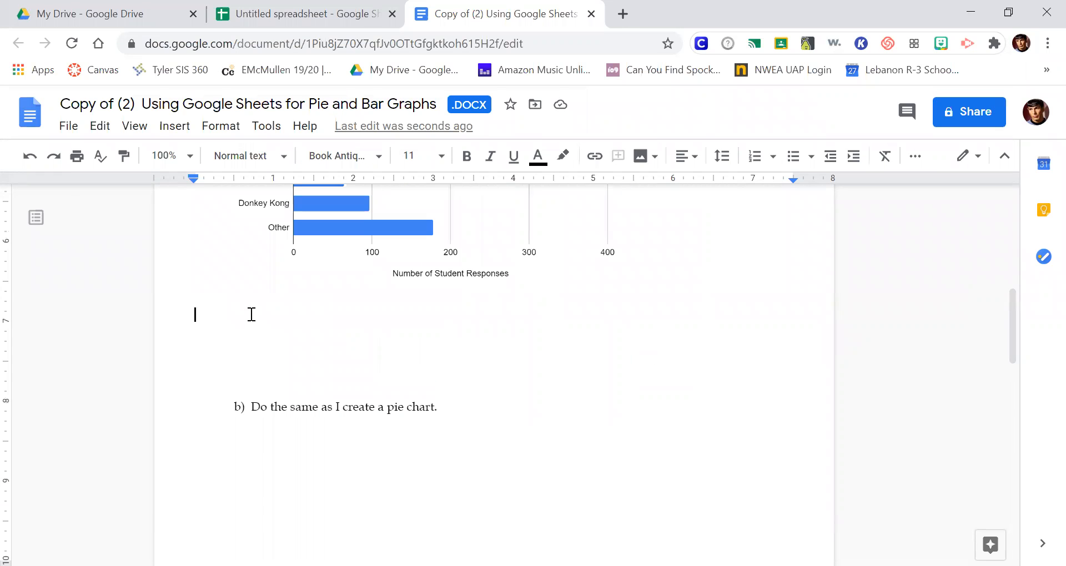
key("Delete")
key("Delete")
key("Delete")
key("Delete")
key("Delete")
key("Delete")
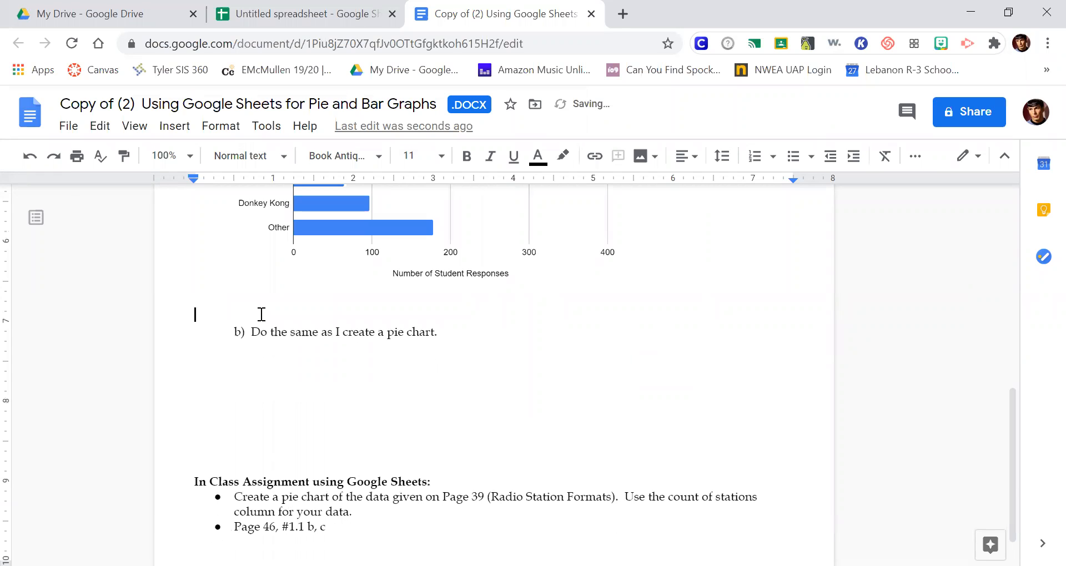
left_click(259, 340)
Step: Return to the spreadsheet and change the bar chart to the suggested pie chart
left_click(395, 22)
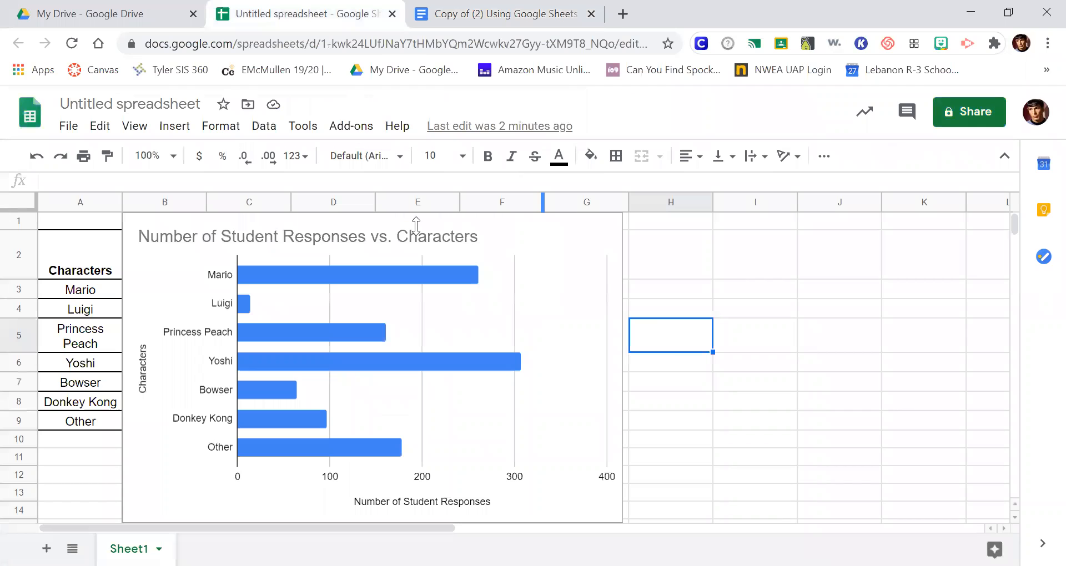
left_click(602, 244)
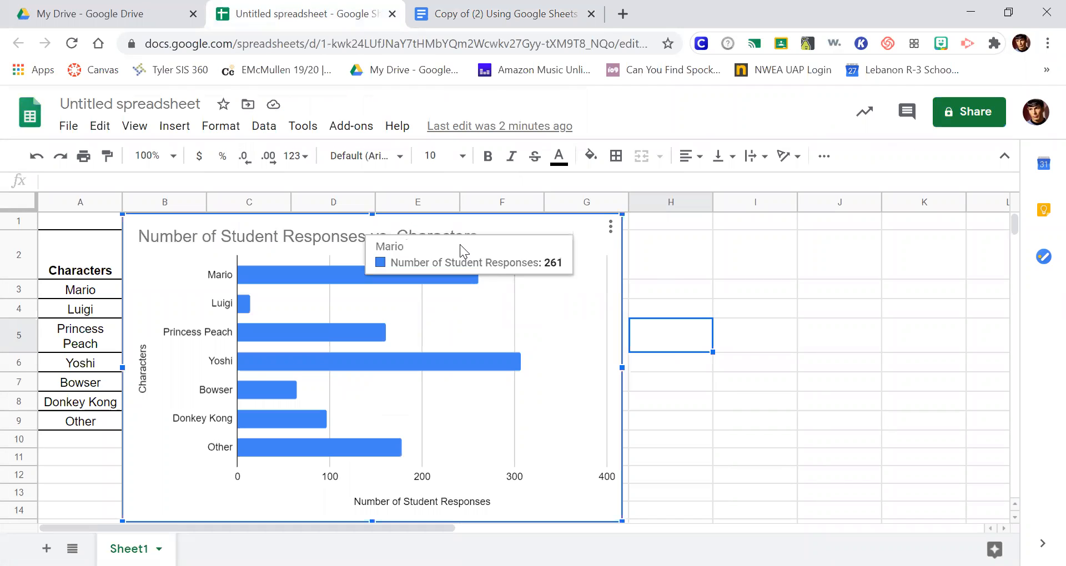
double_click(505, 235)
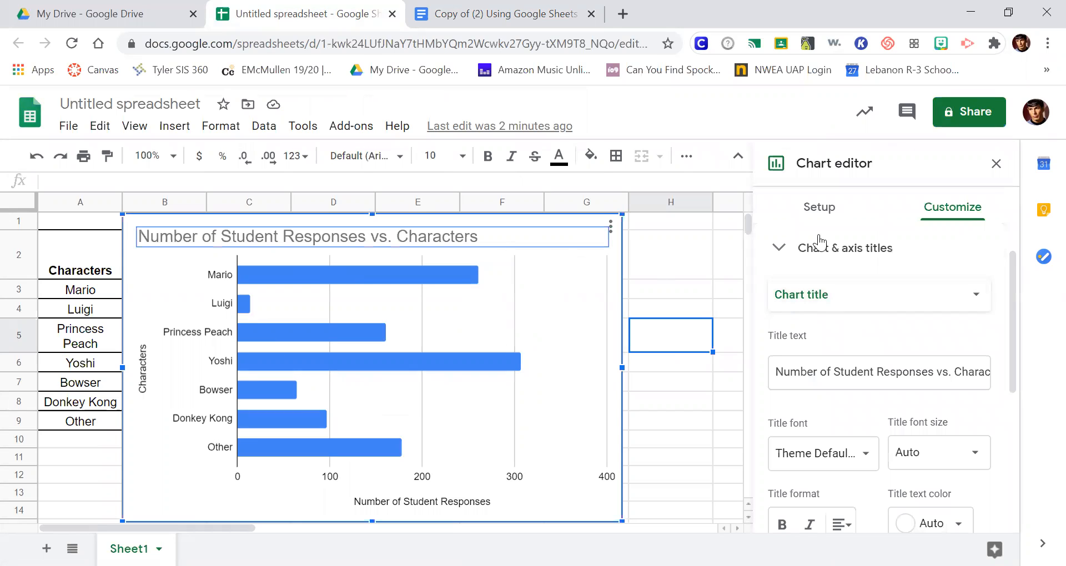
left_click(815, 210)
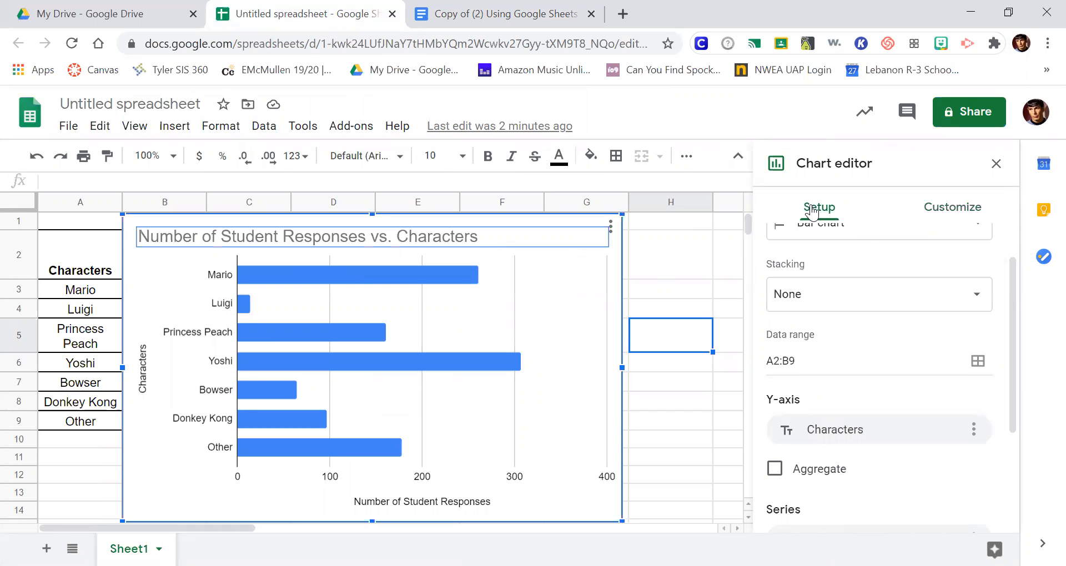
scroll(928, 325, "up", 1)
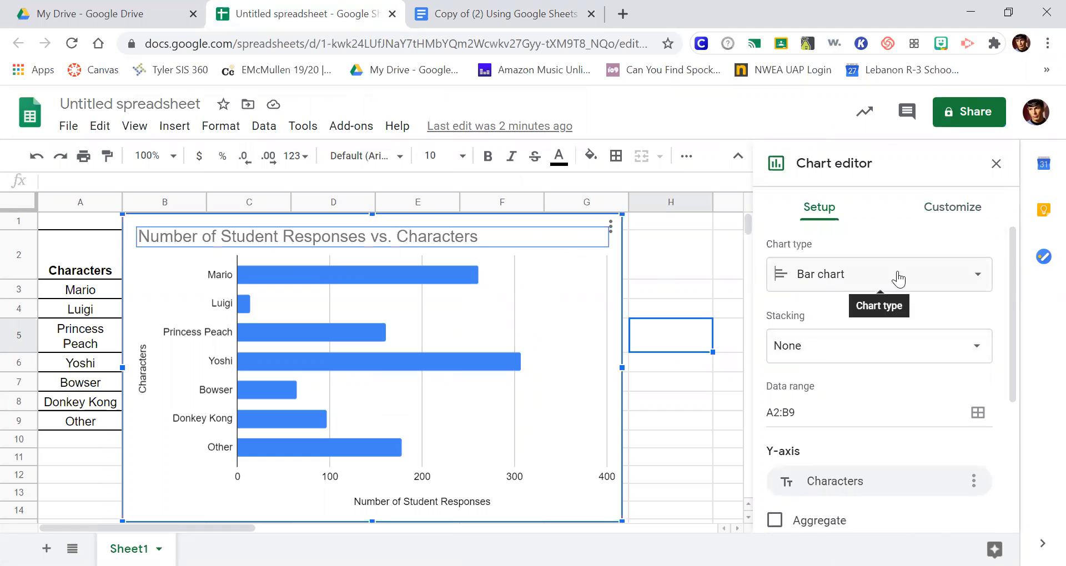
left_click(969, 276)
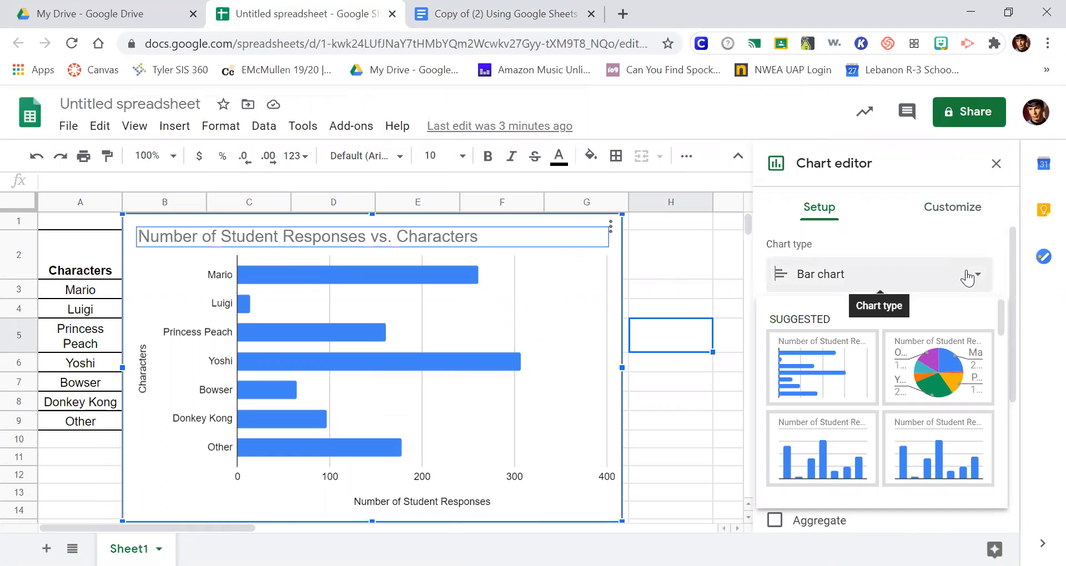
left_click(947, 367)
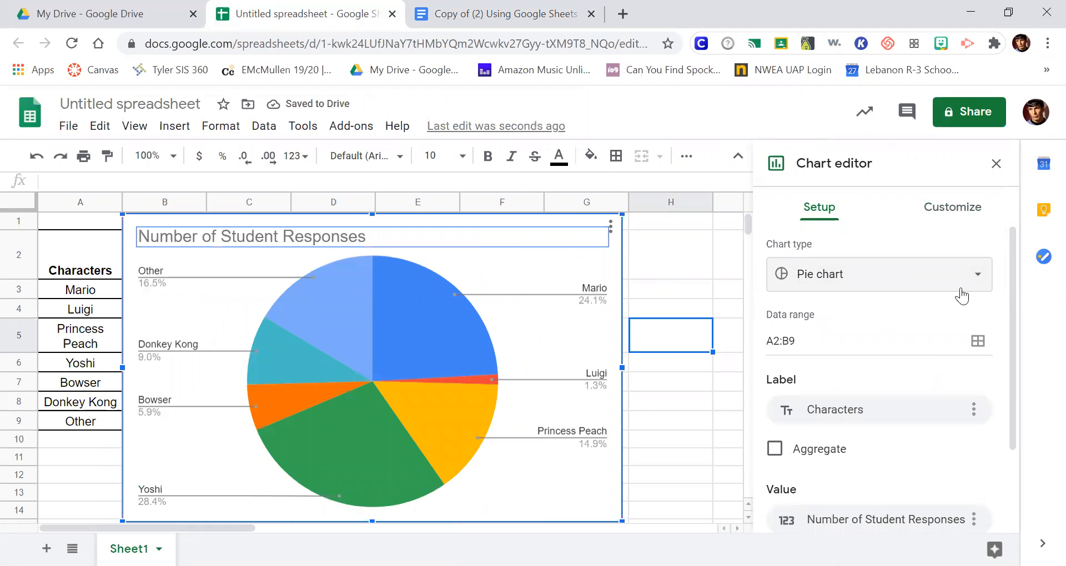
Step: Try the survey data as a line chart and as an area chart
left_click(991, 276)
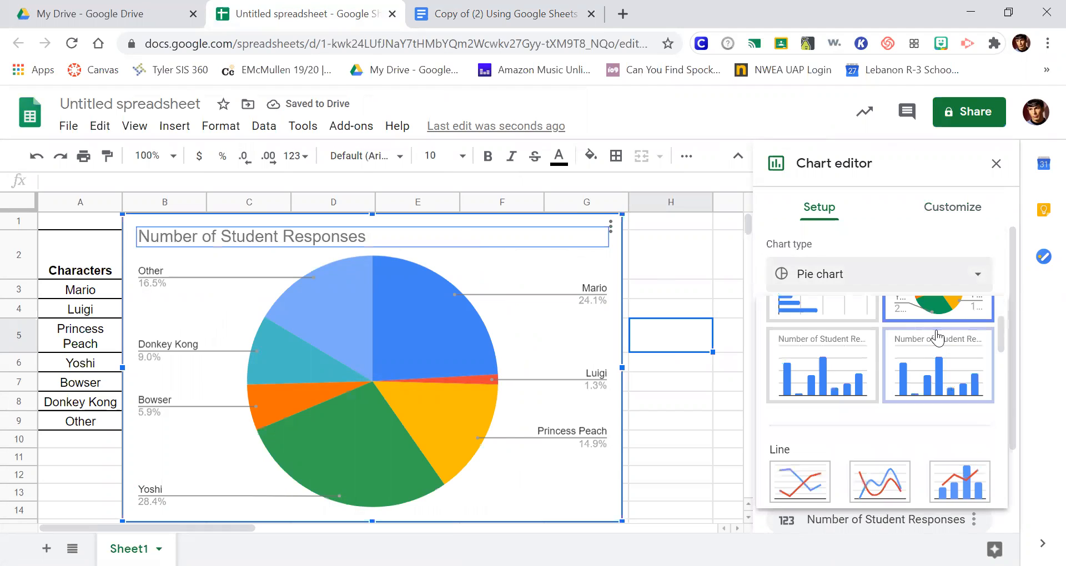
scroll(935, 340, "down", 2)
left_click(815, 408)
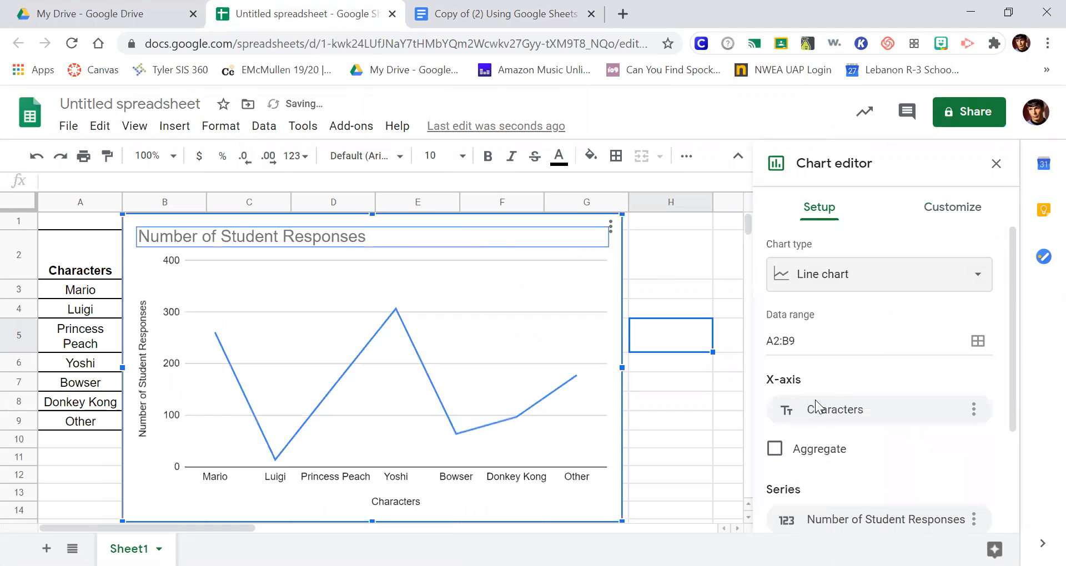
left_click(966, 281)
scroll(942, 436, "down", 5)
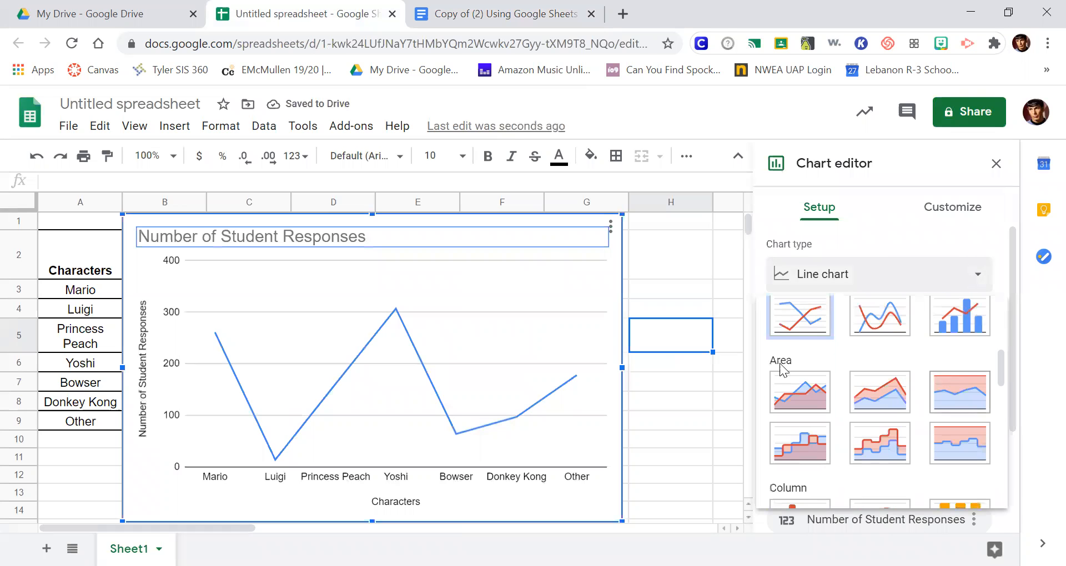
left_click(800, 386)
Step: Try the survey data as a 100% stacked column chart and as a doughnut chart
left_click(958, 272)
scroll(964, 325, "down", 5)
scroll(964, 327, "down", 3)
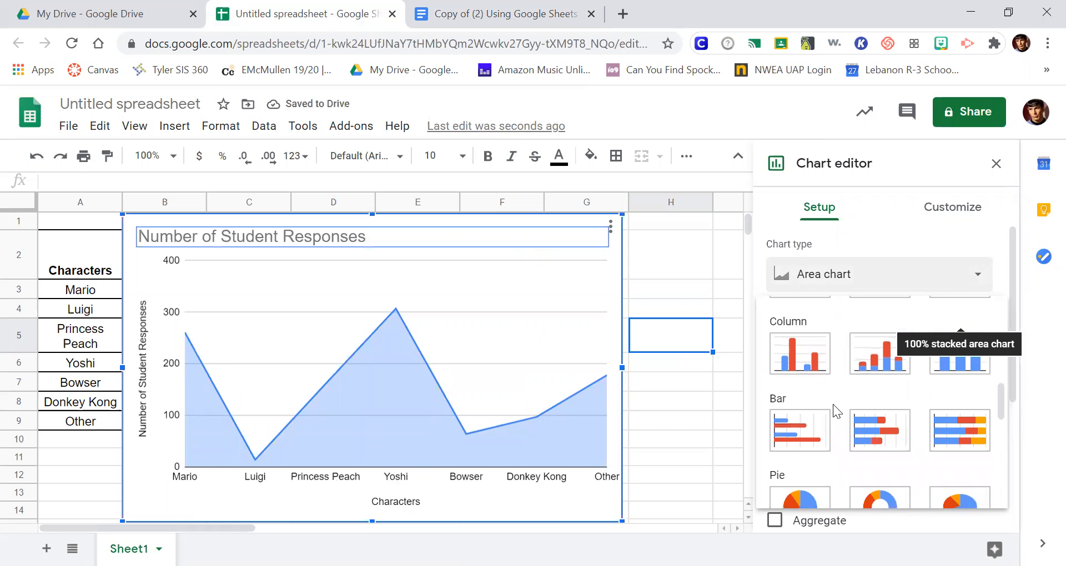
left_click(965, 363)
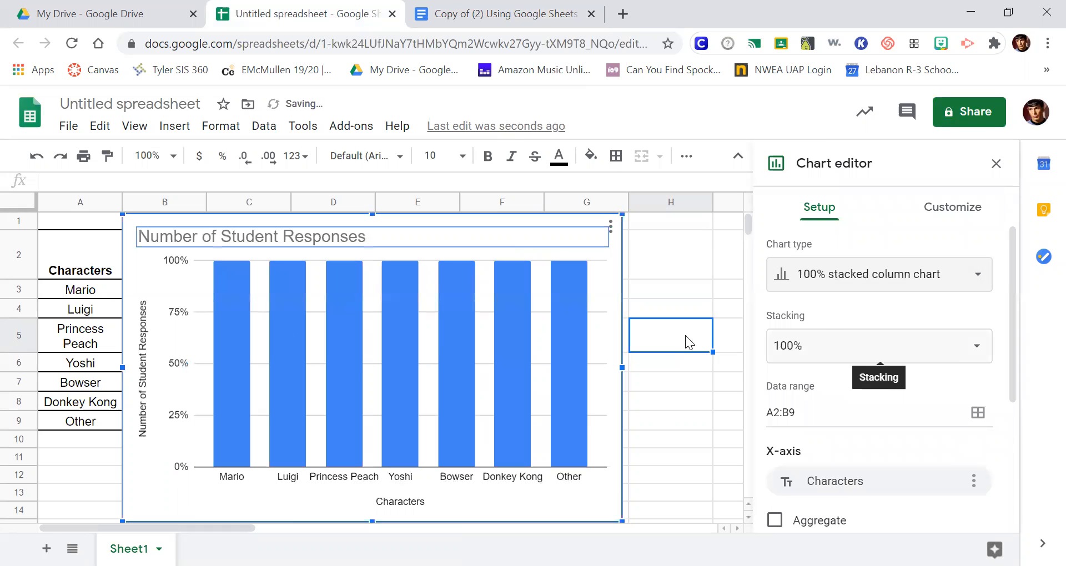
left_click(971, 278)
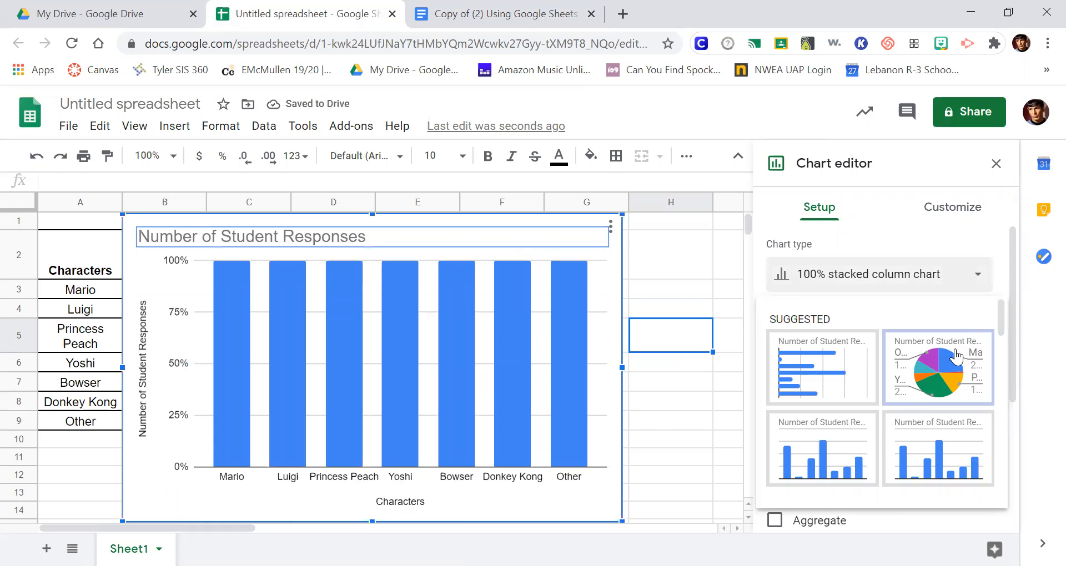
scroll(969, 360, "down", 8)
scroll(972, 365, "down", 3)
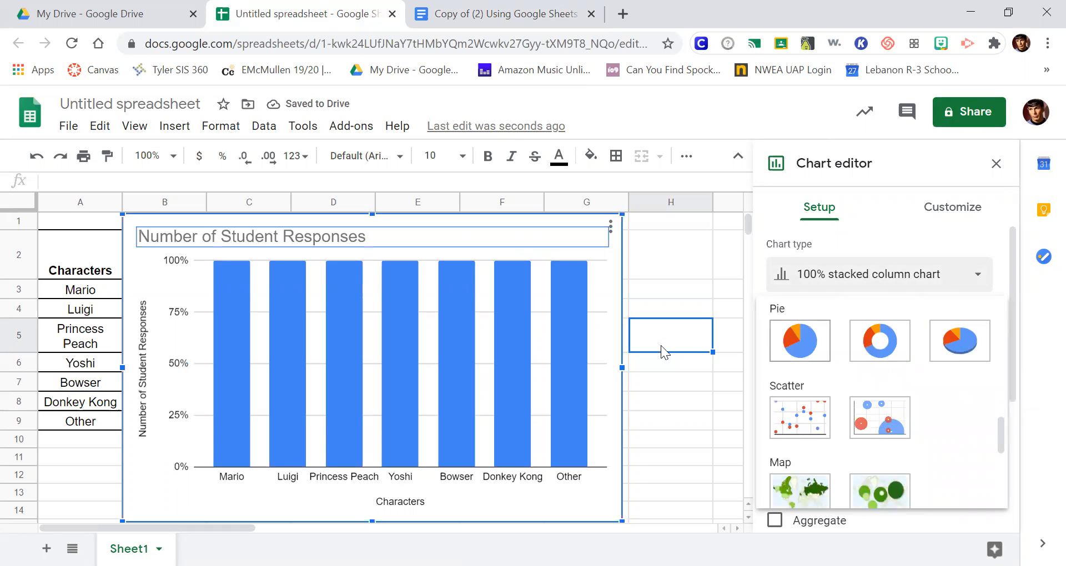
left_click(895, 350)
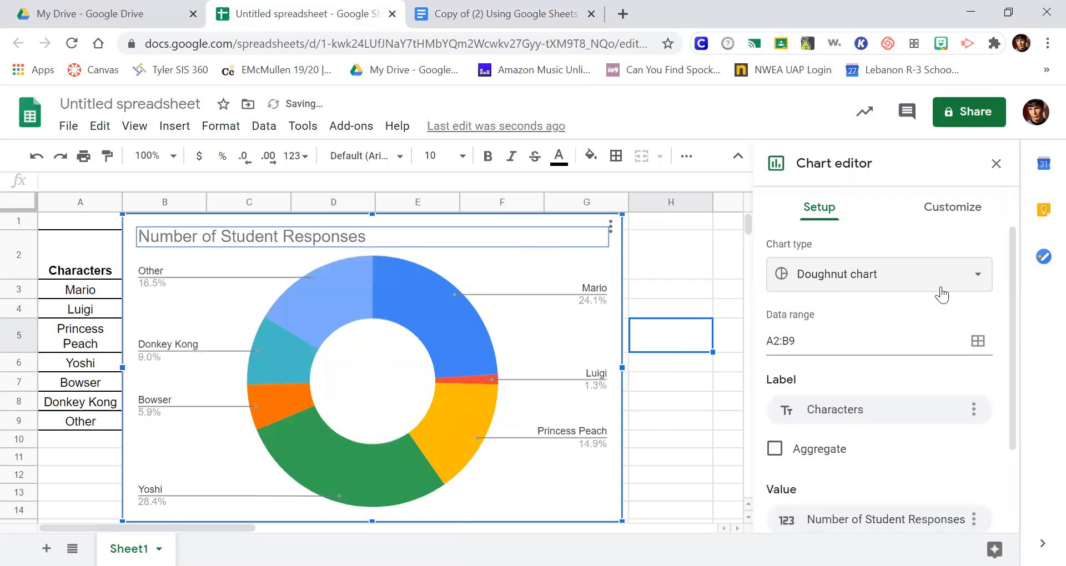
Step: Look through the remaining chart types and set the chart back to the suggested pie chart
left_click(958, 286)
scroll(955, 384, "down", 10)
scroll(966, 436, "down", 1)
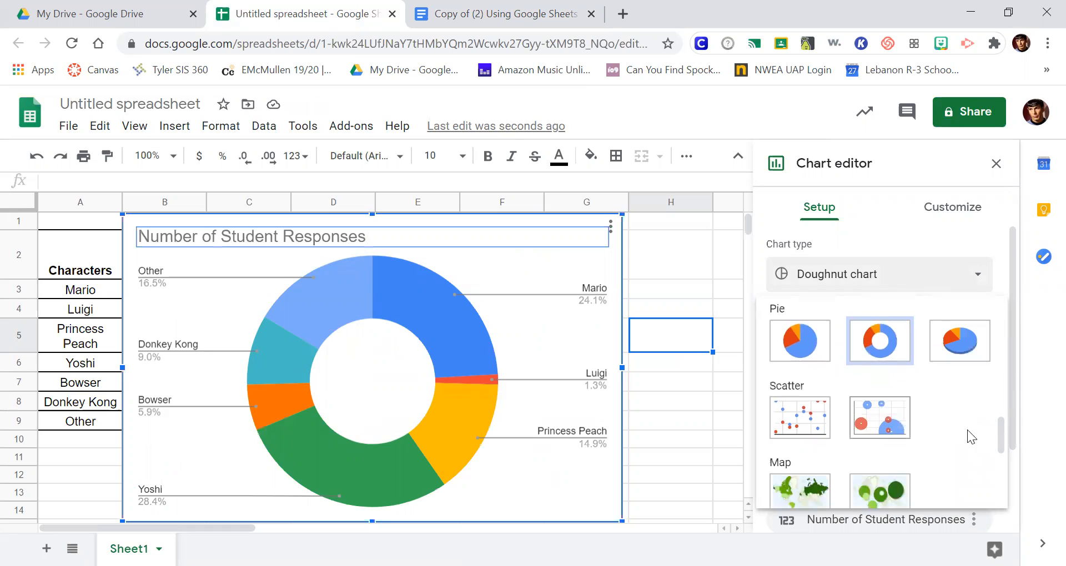
scroll(950, 401, "down", 3)
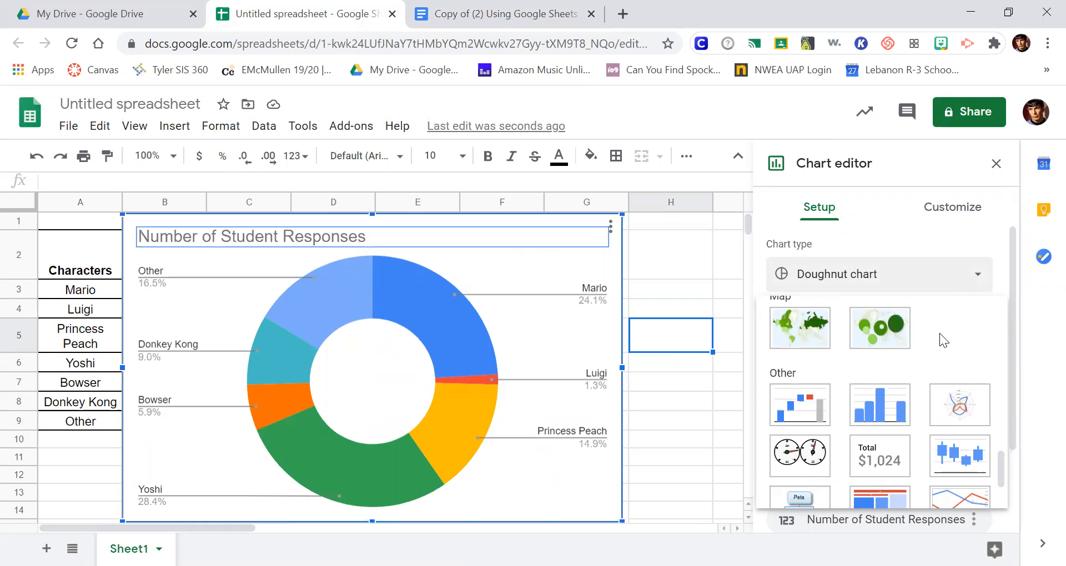
scroll(940, 333, "down", 2)
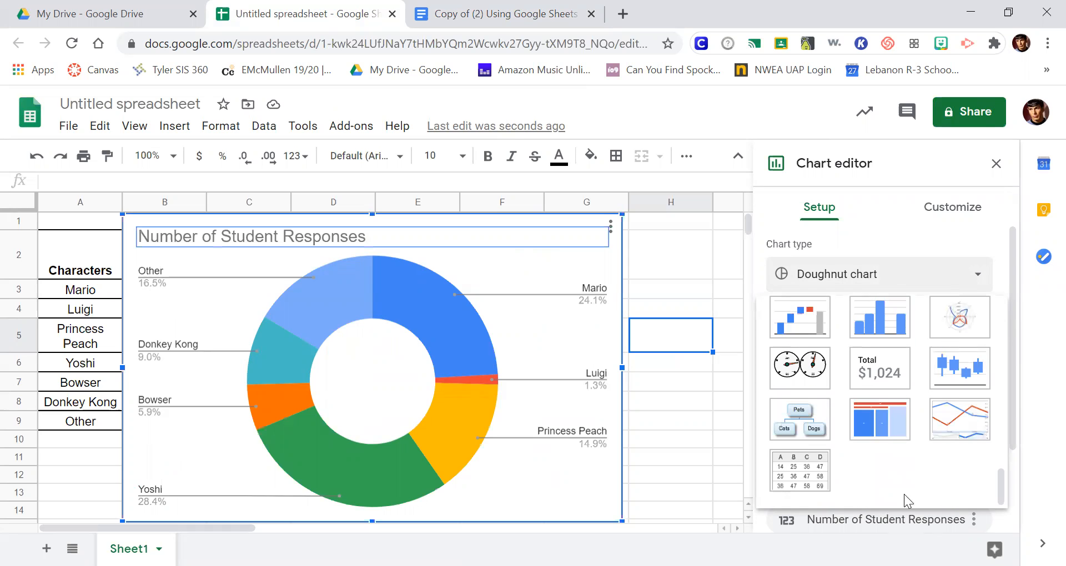
scroll(911, 486, "up", 10)
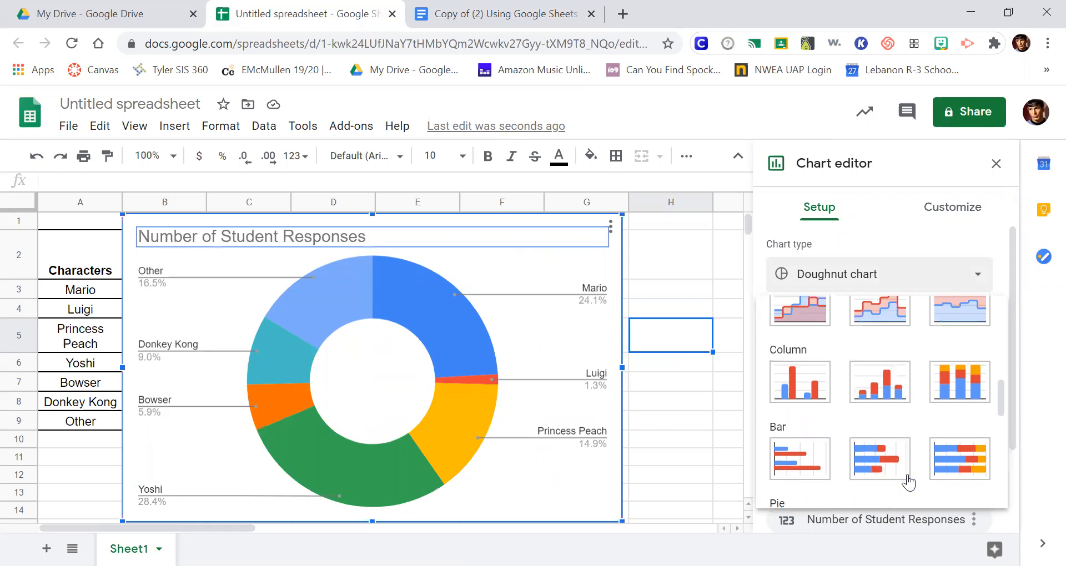
scroll(908, 483, "up", 5)
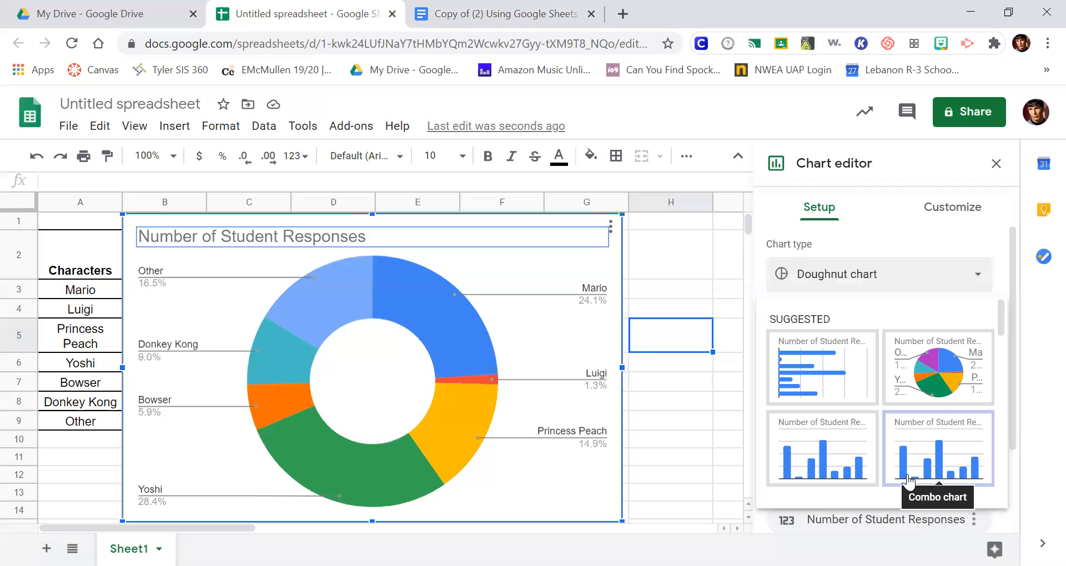
left_click(924, 377)
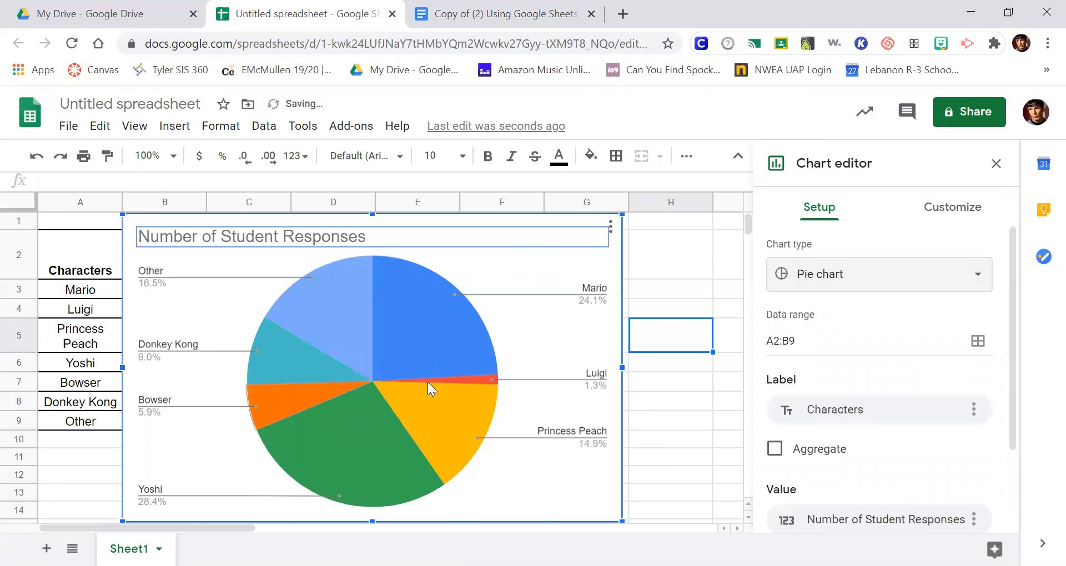
Step: Close the chart editor and copy the finished pie chart from the spreadsheet
left_click(996, 164)
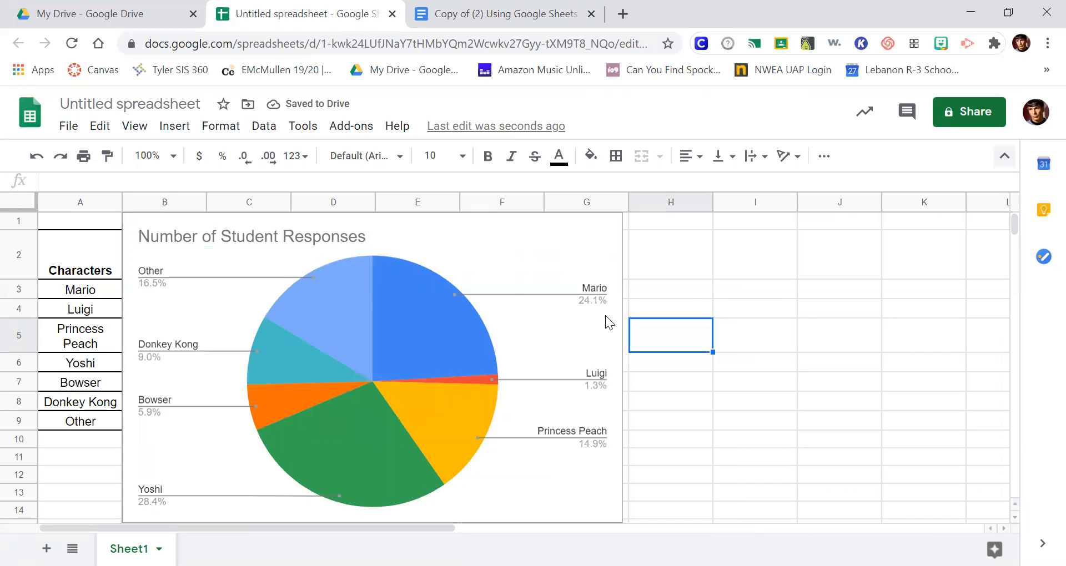
left_click(776, 283)
left_click(587, 258)
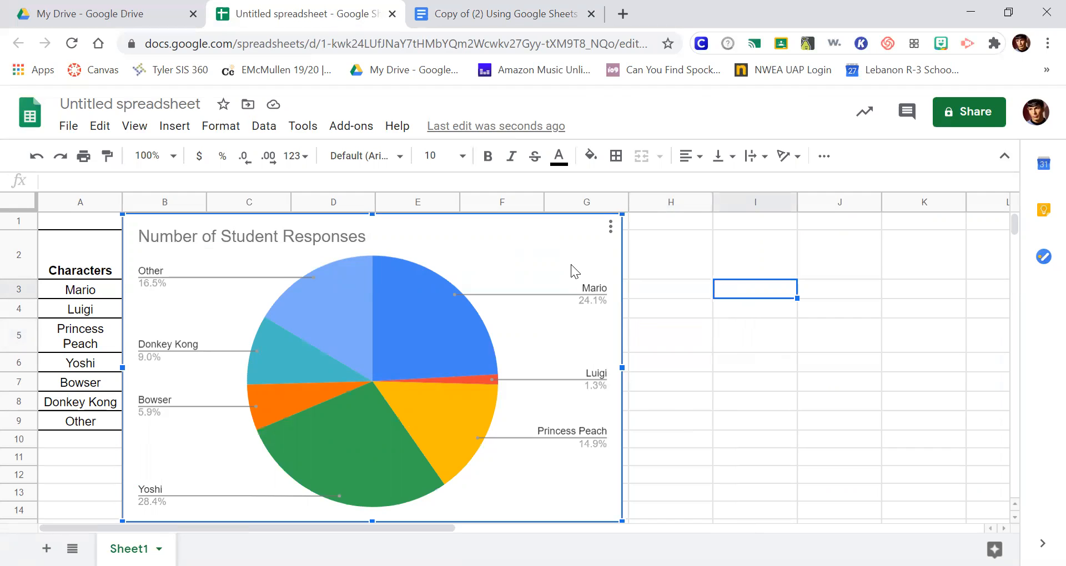
key("Escape")
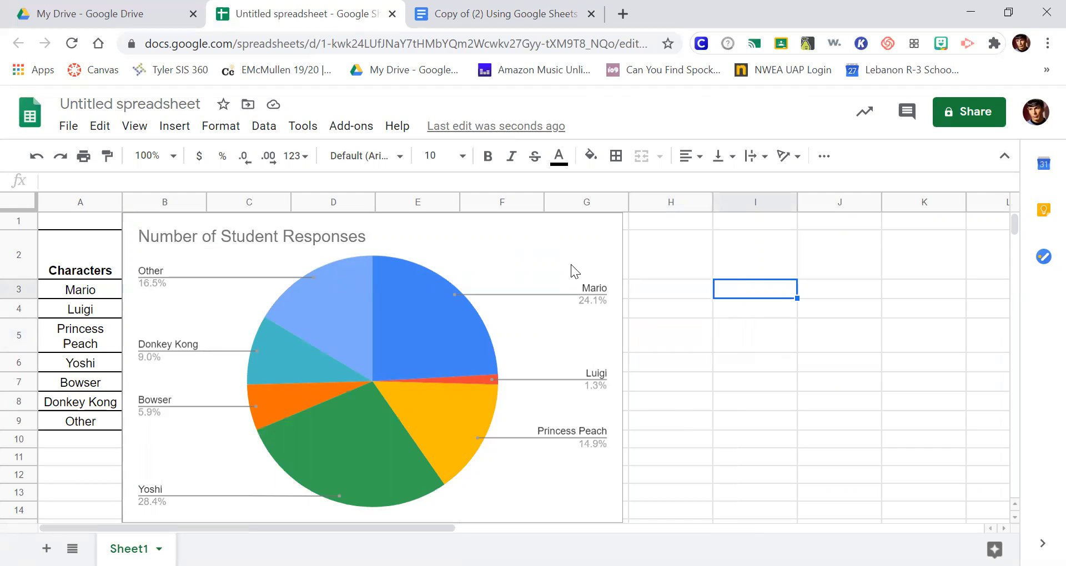
Step: Switch to the Google Docs worksheet and paste the pie chart unlinked below item b
left_click(438, 30)
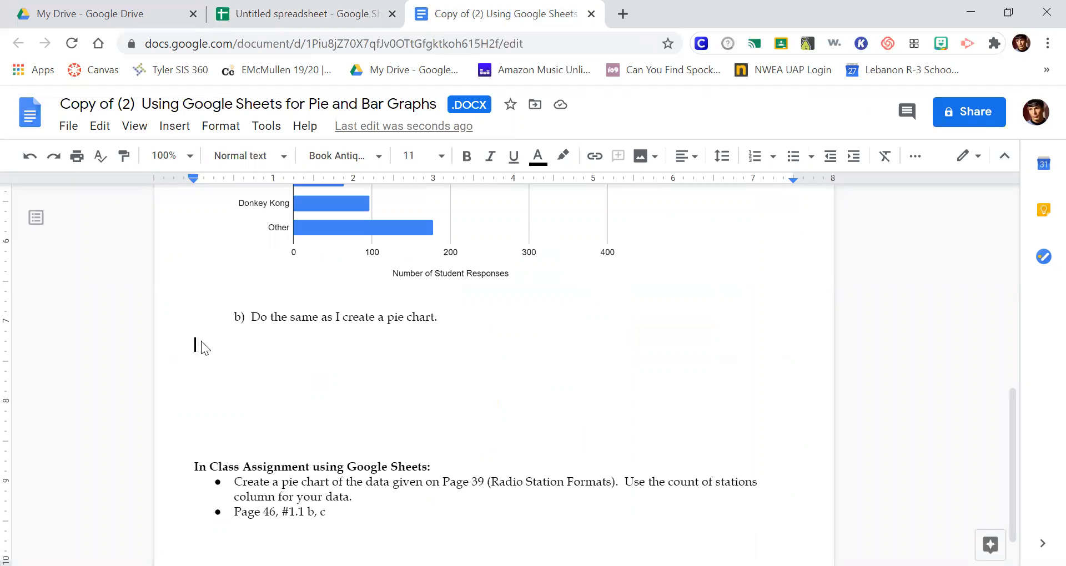
key("ctrl+v")
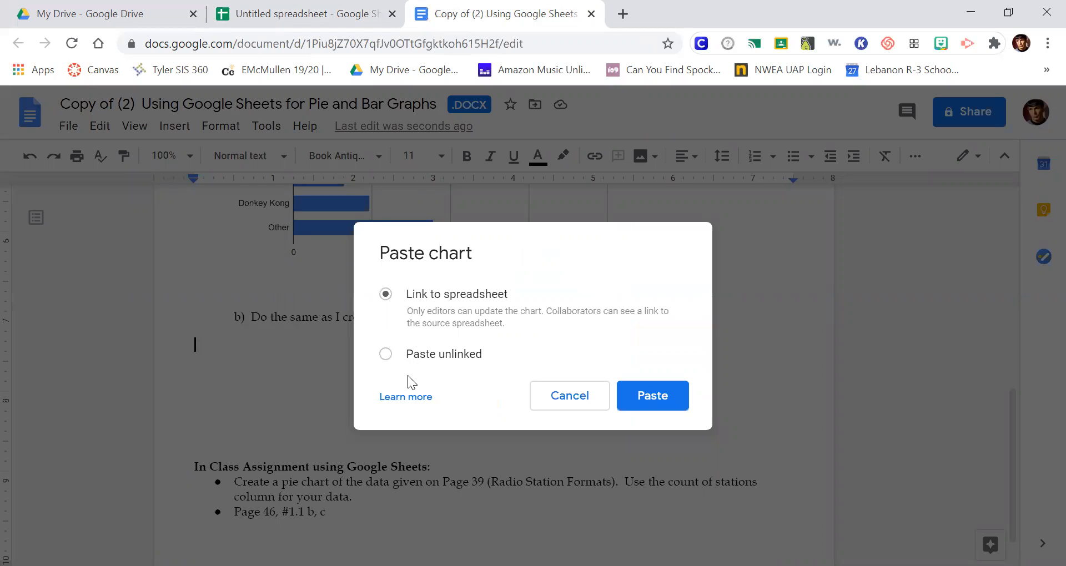
left_click(418, 355)
left_click(664, 397)
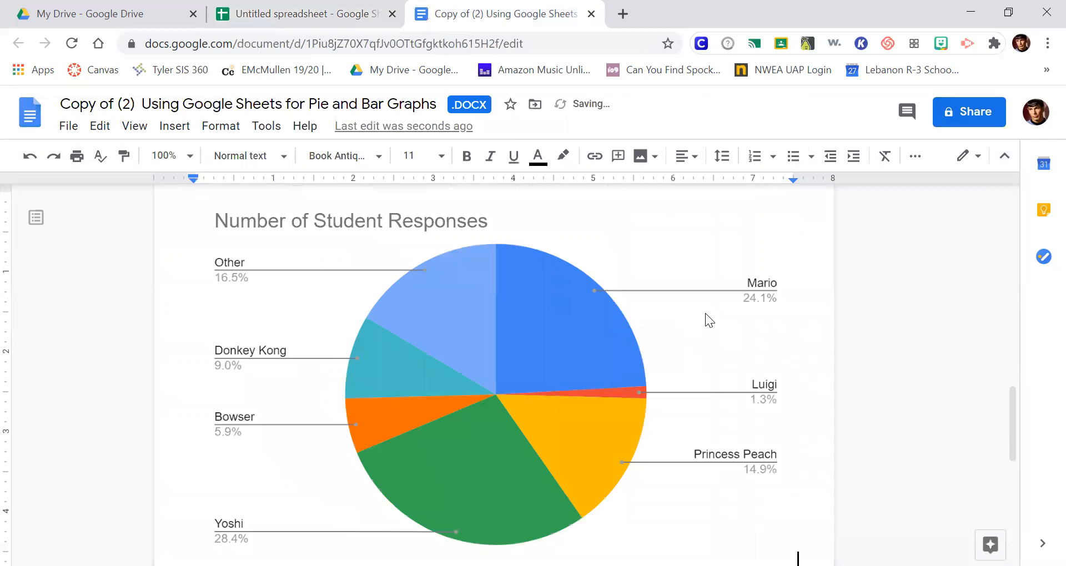
Step: Shrink the pasted pie chart to about 5.2 inches wide and remove the blank lines before the In Class Assignment heading
left_click(732, 330)
left_click_drag(795, 480, 613, 300)
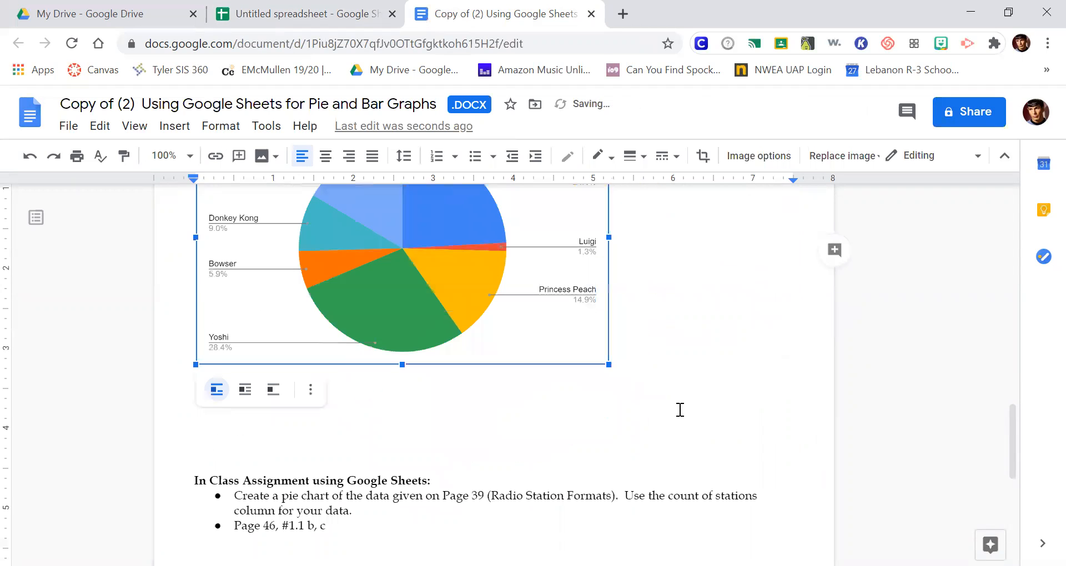
left_click(749, 386)
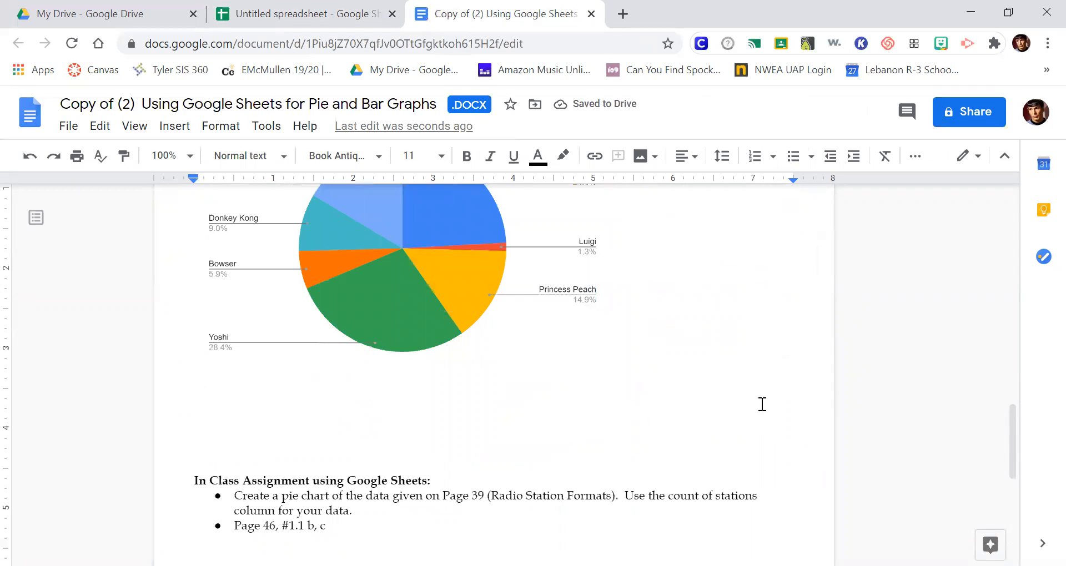
key("Delete")
key("Delete")
key("Delete")
key("Delete")
key("Delete")
key("Delete")
key("Delete")
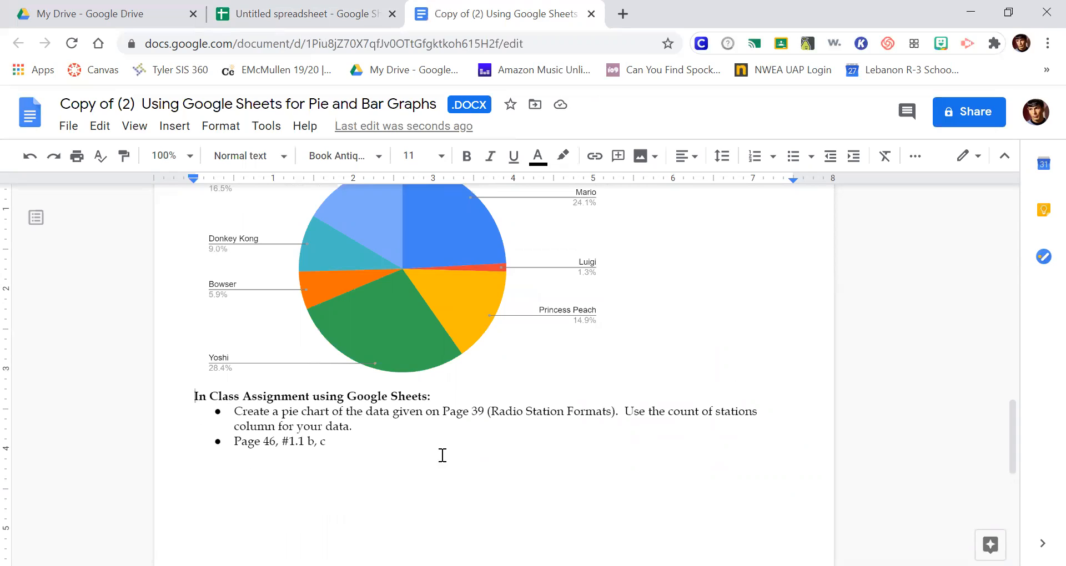
Step: Review the in-class assignment bullets, highlighting the Page 39 reference and the count of stations column, through the Page 46 exercise
left_click_drag(442, 415, 488, 416)
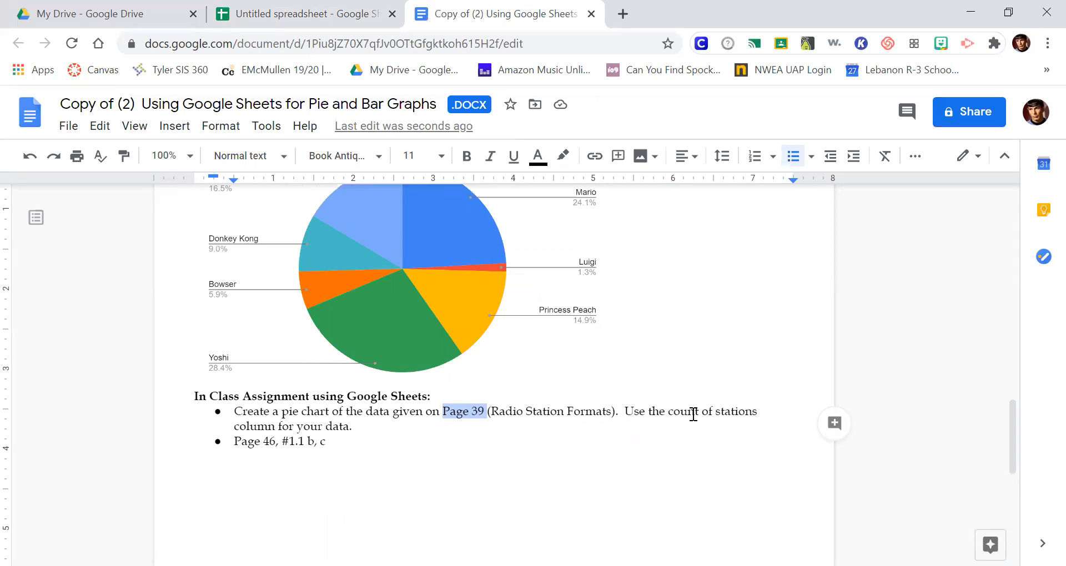
left_click_drag(694, 415, 756, 414)
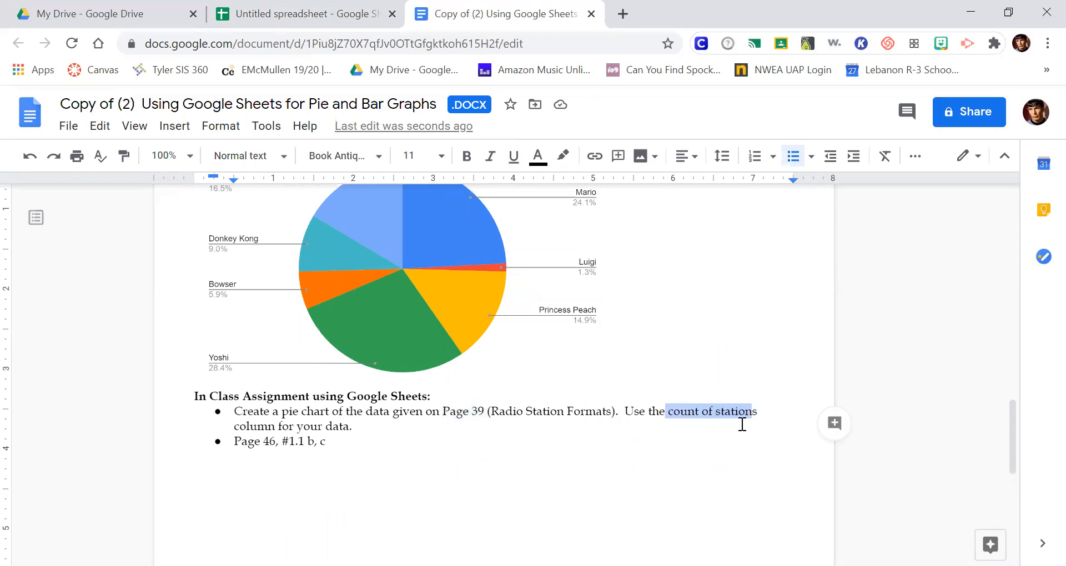
left_click(666, 448)
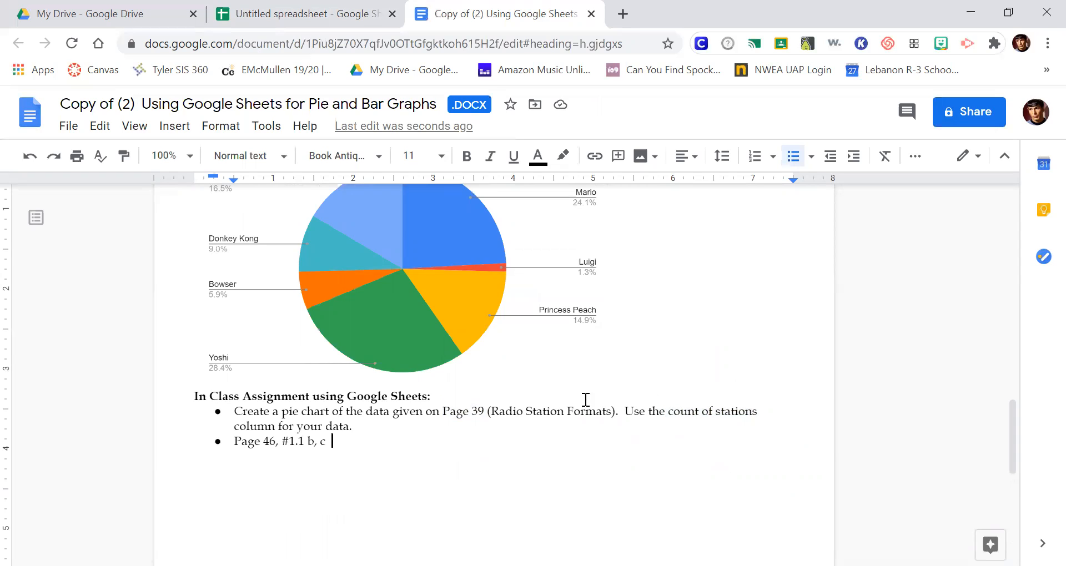
left_click_drag(677, 414, 757, 417)
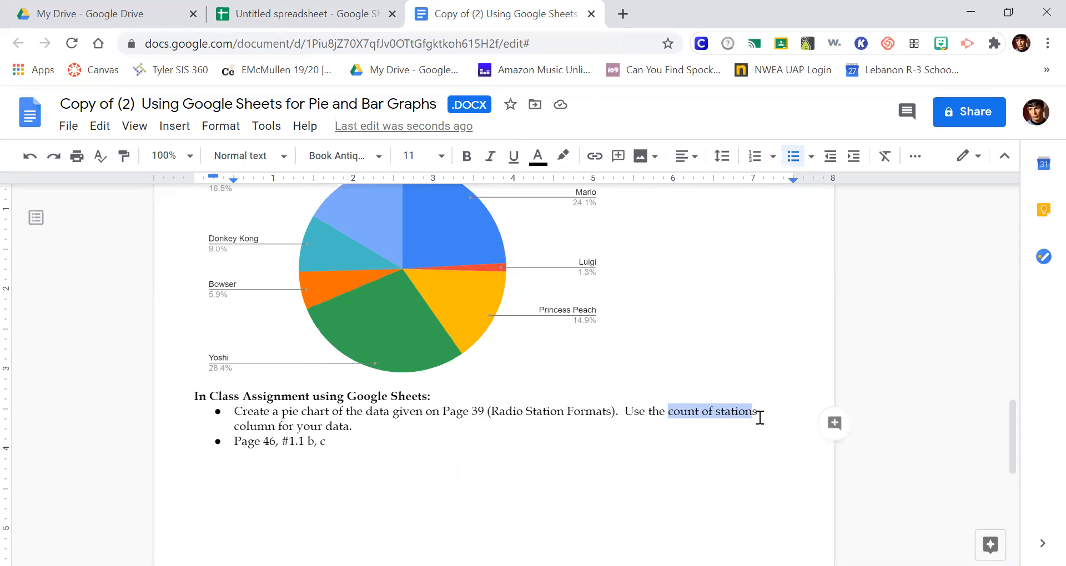
left_click(383, 432)
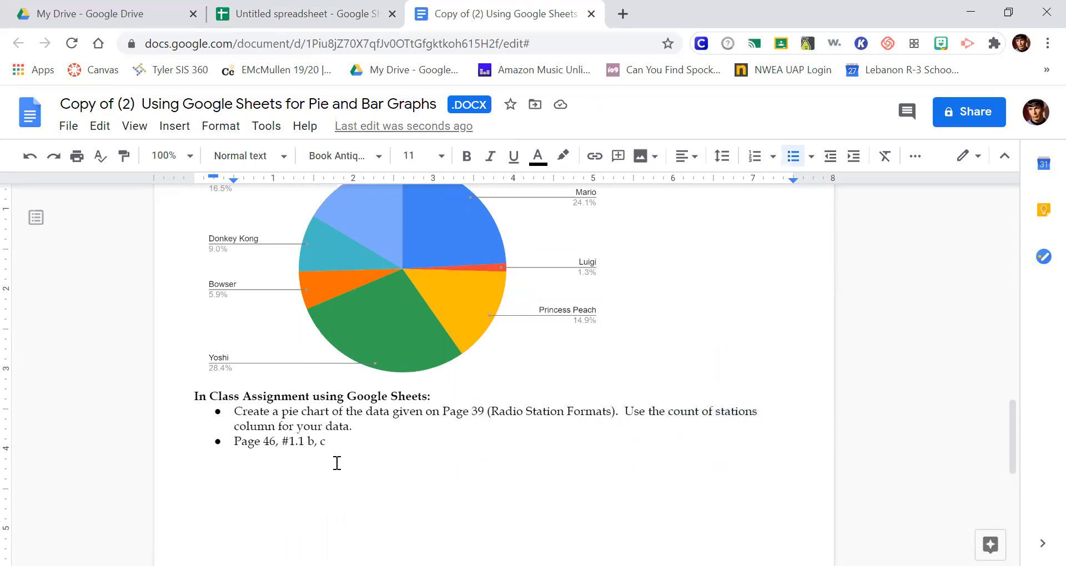
left_click_drag(364, 449, 324, 456)
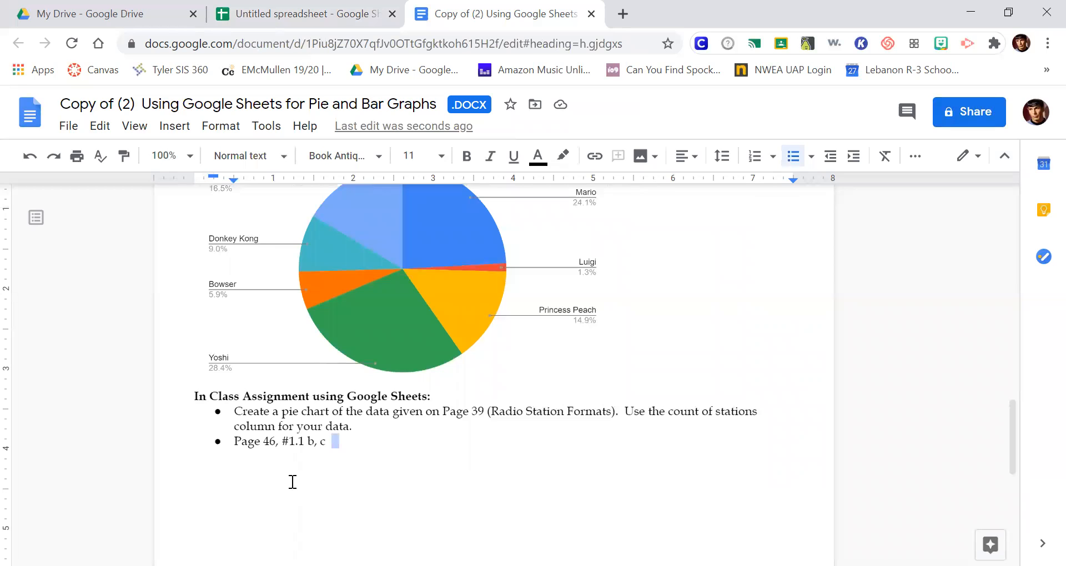
left_click(391, 455)
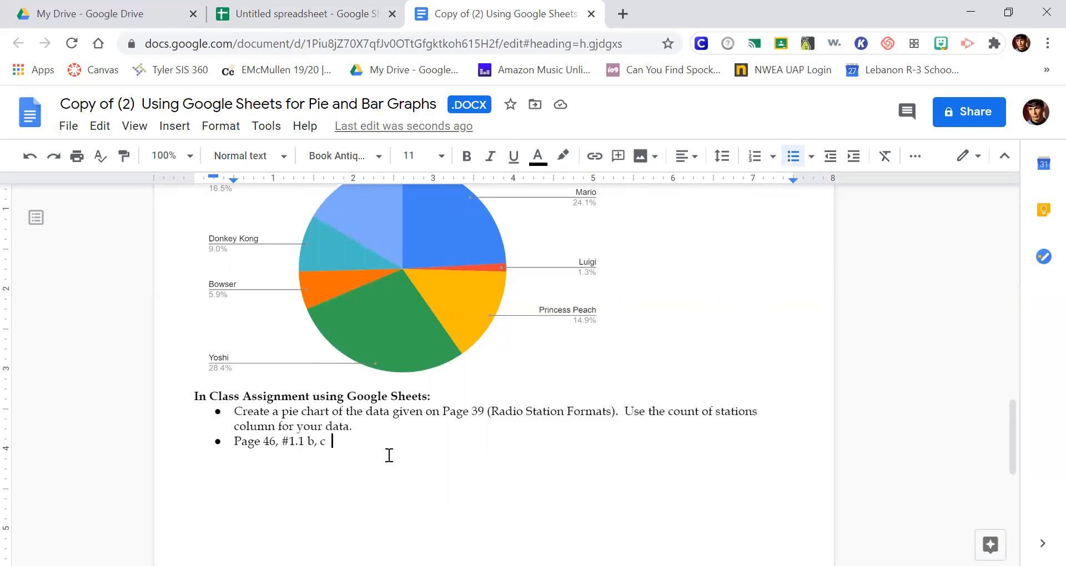